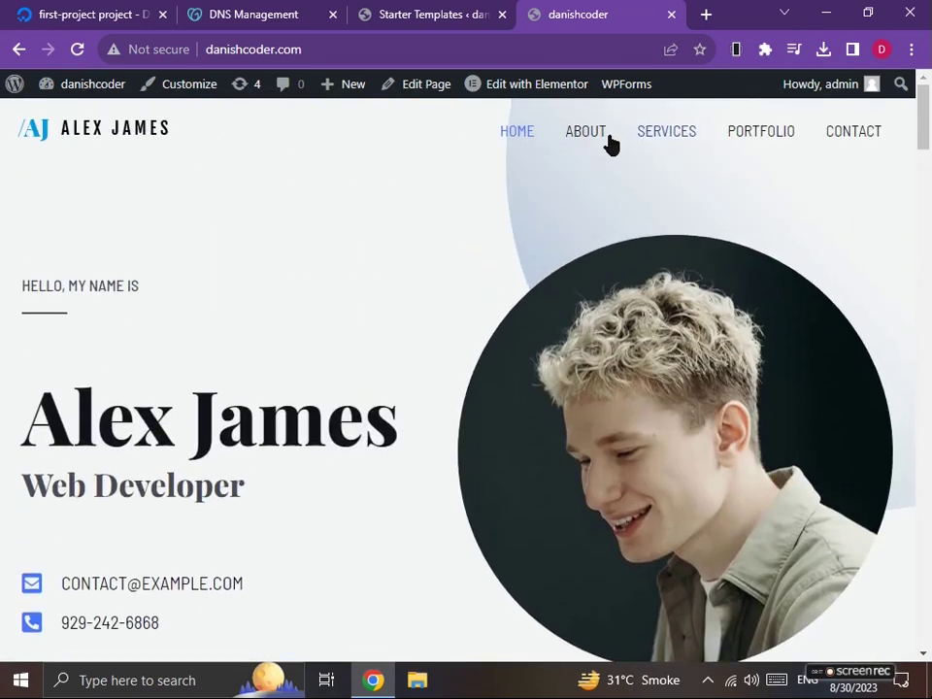
# Browse through the danishcoder site's About and Services pages.
pyautogui.click(600, 144)
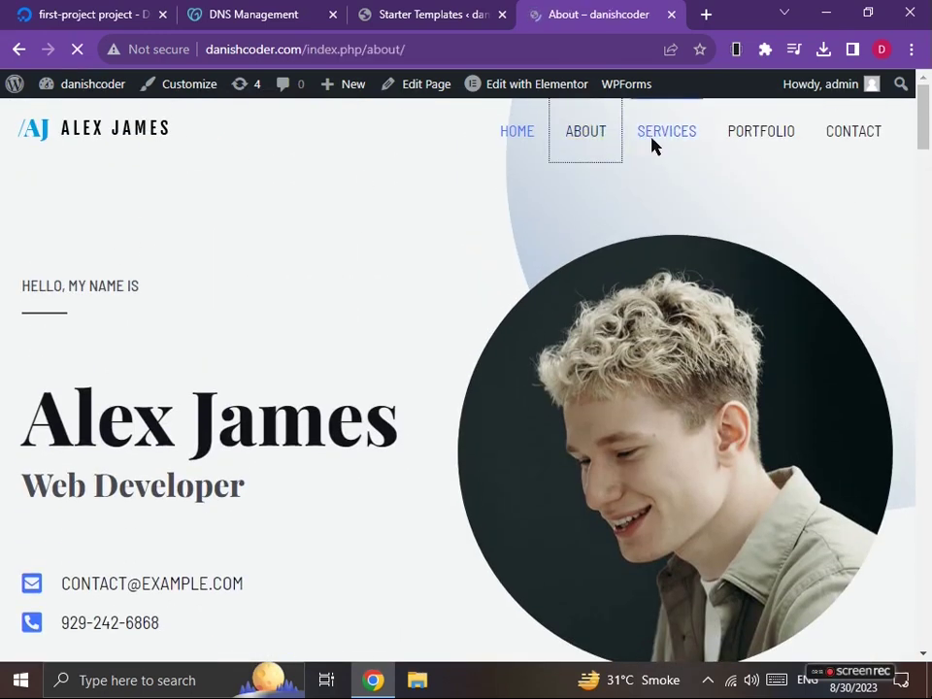
pyautogui.scroll(-5, 626, 224)
pyautogui.scroll(-15, 625, 224)
pyautogui.scroll(-4, 625, 224)
pyautogui.scroll(15, 626, 227)
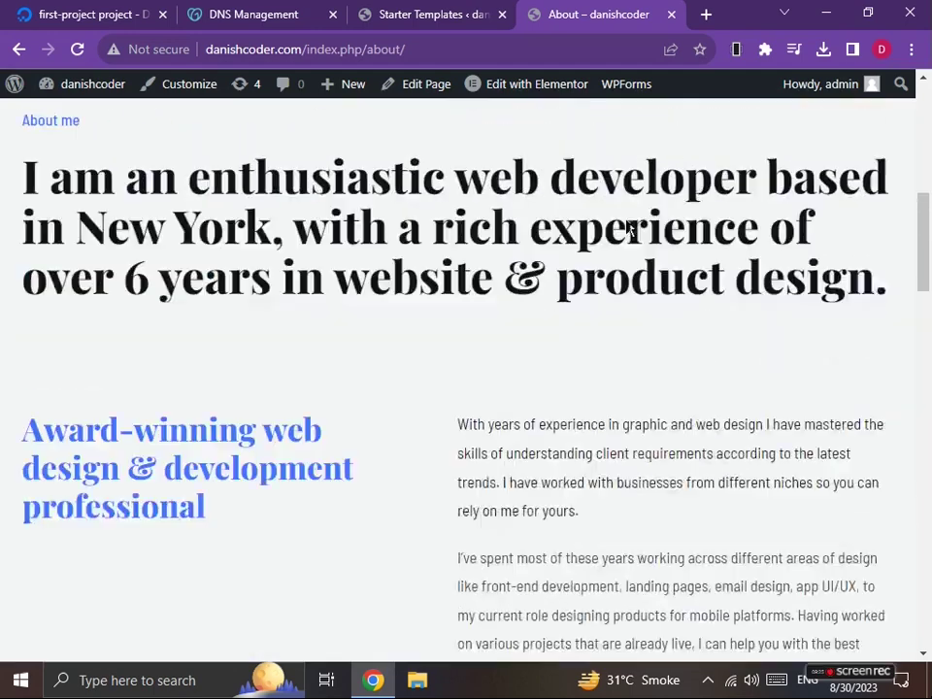
pyautogui.scroll(5, 626, 224)
pyautogui.scroll(2, 650, 153)
pyautogui.click(660, 154)
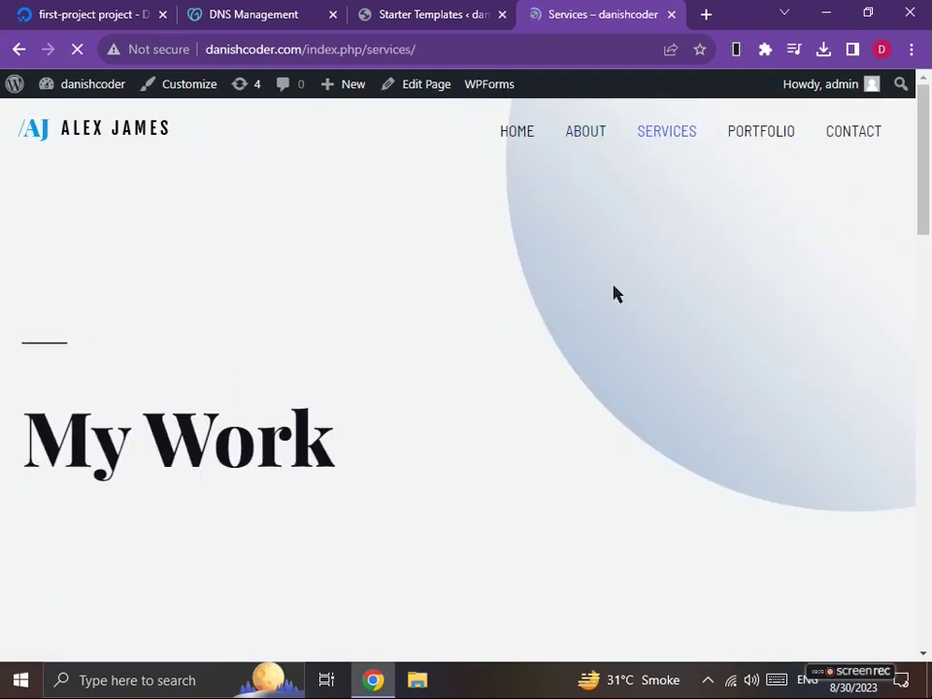
pyautogui.scroll(-5, 613, 294)
pyautogui.scroll(-10, 614, 293)
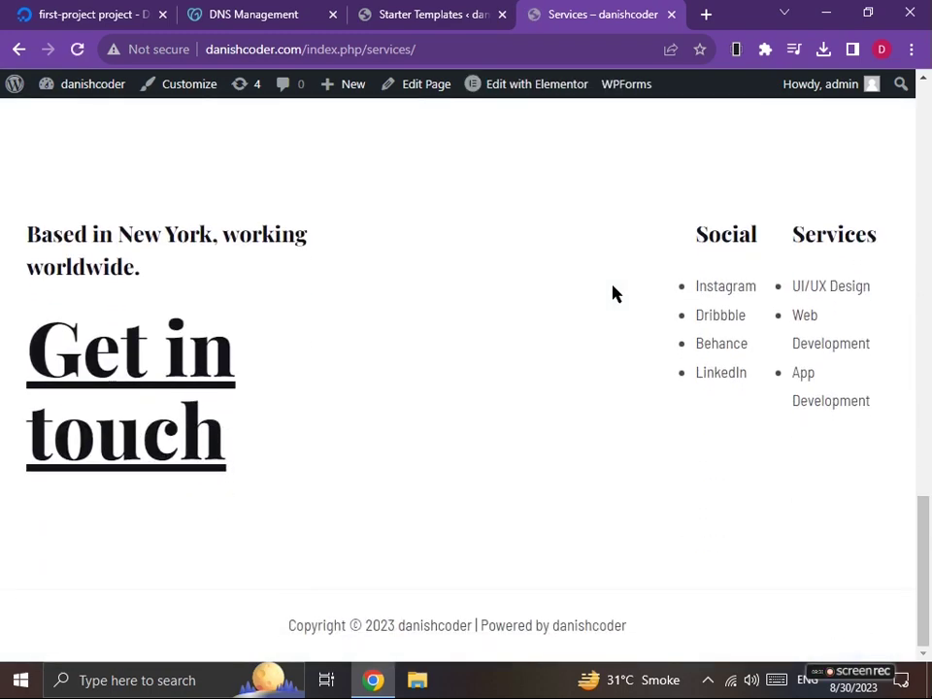
pyautogui.scroll(9, 613, 293)
pyautogui.scroll(5, 614, 293)
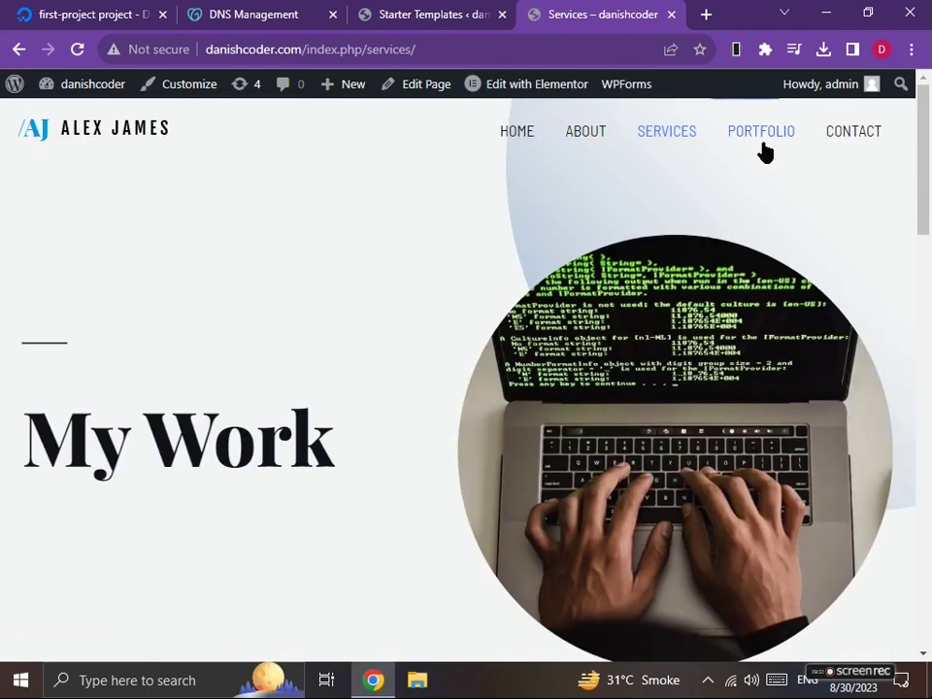
# Browse the Portfolio and Contact pages, then drop back to the Windows desktop.
pyautogui.click(763, 151)
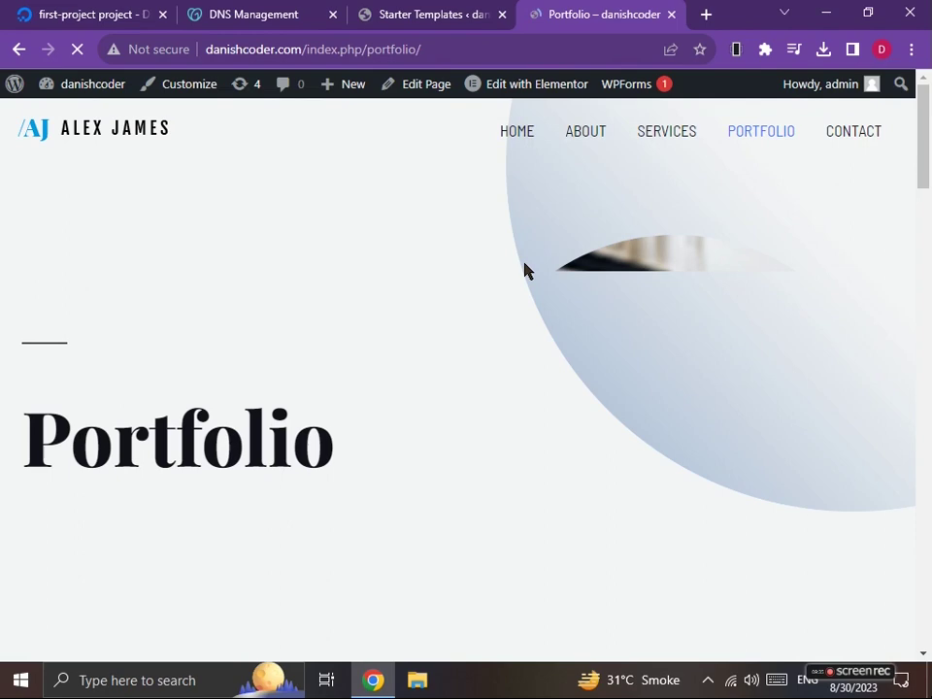
pyautogui.scroll(-3, 524, 272)
pyautogui.scroll(-12, 524, 274)
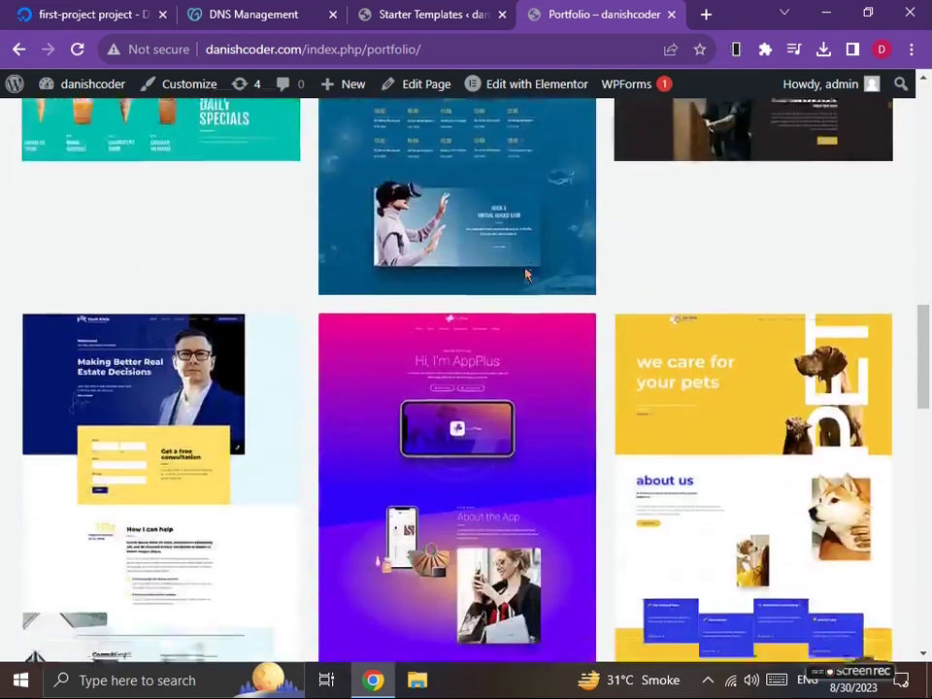
pyautogui.scroll(-10, 524, 277)
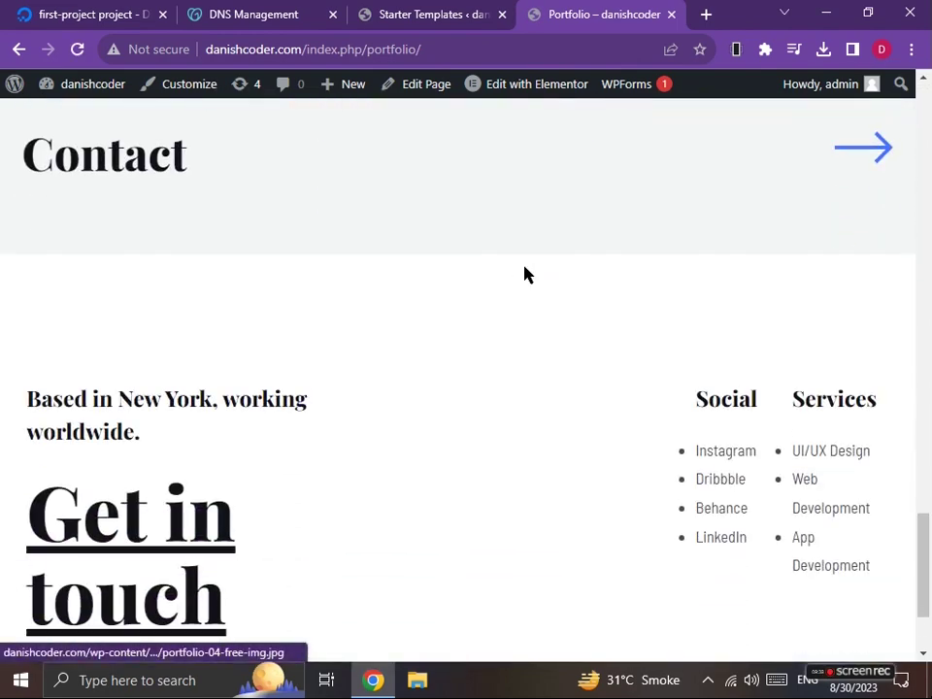
pyautogui.scroll(8, 526, 275)
pyautogui.scroll(15, 524, 275)
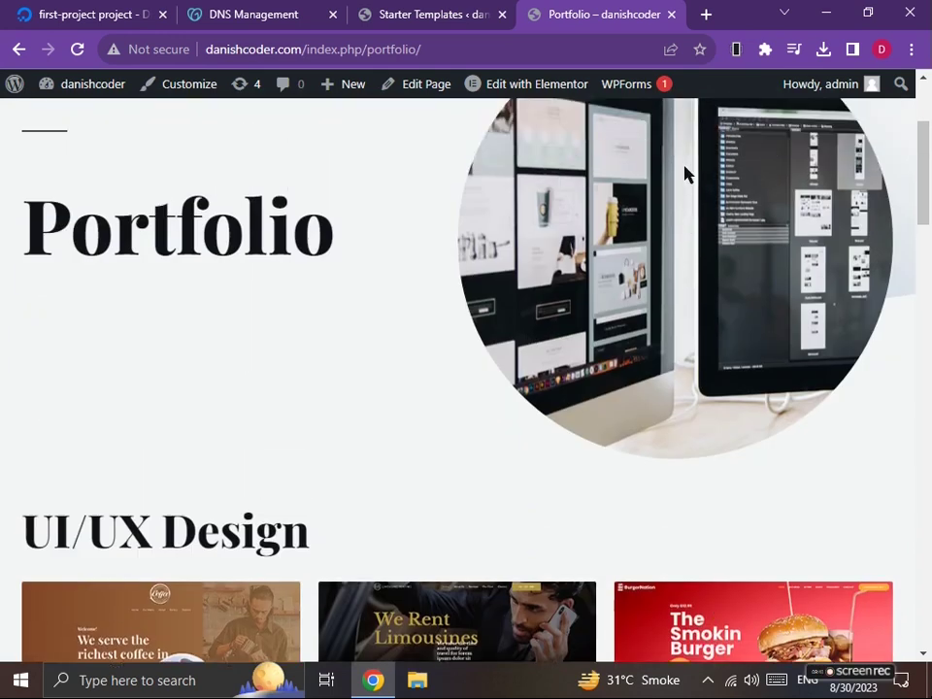
pyautogui.scroll(2, 684, 175)
pyautogui.click(827, 140)
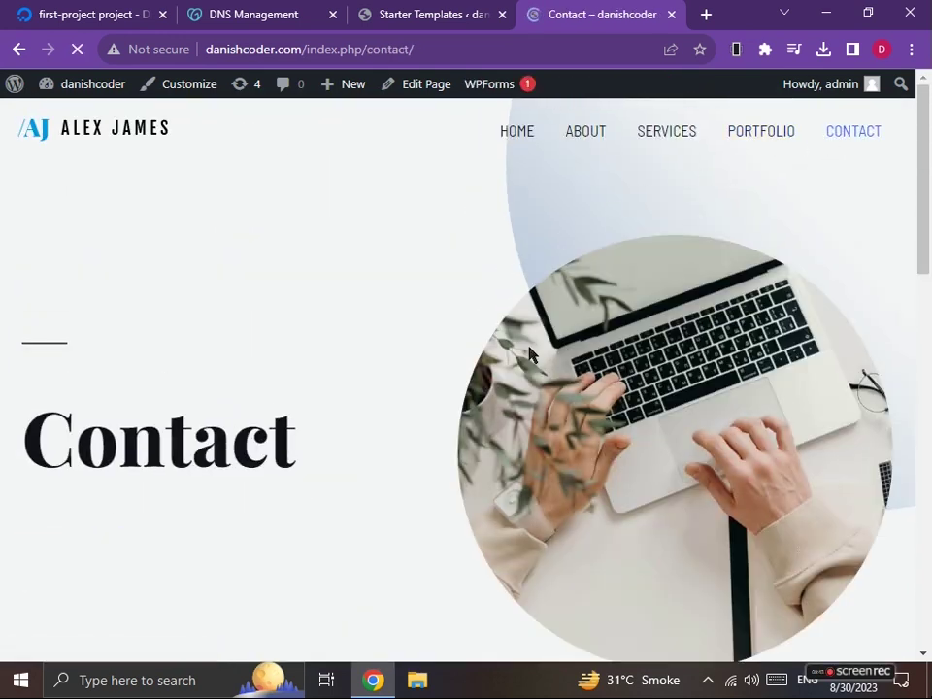
pyautogui.scroll(-12, 541, 384)
pyautogui.scroll(12, 544, 389)
pyautogui.press('super+d')
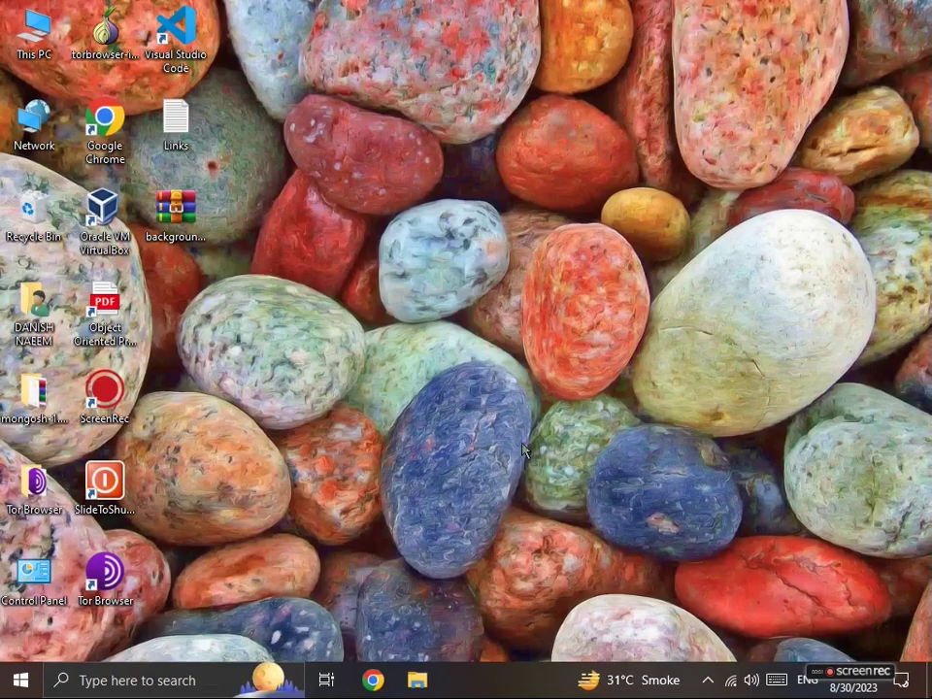
# Reopen Chrome on the DigitalOcean control panel from the address-bar suggestion.
pyautogui.click(372, 679)
pyautogui.write('digi')
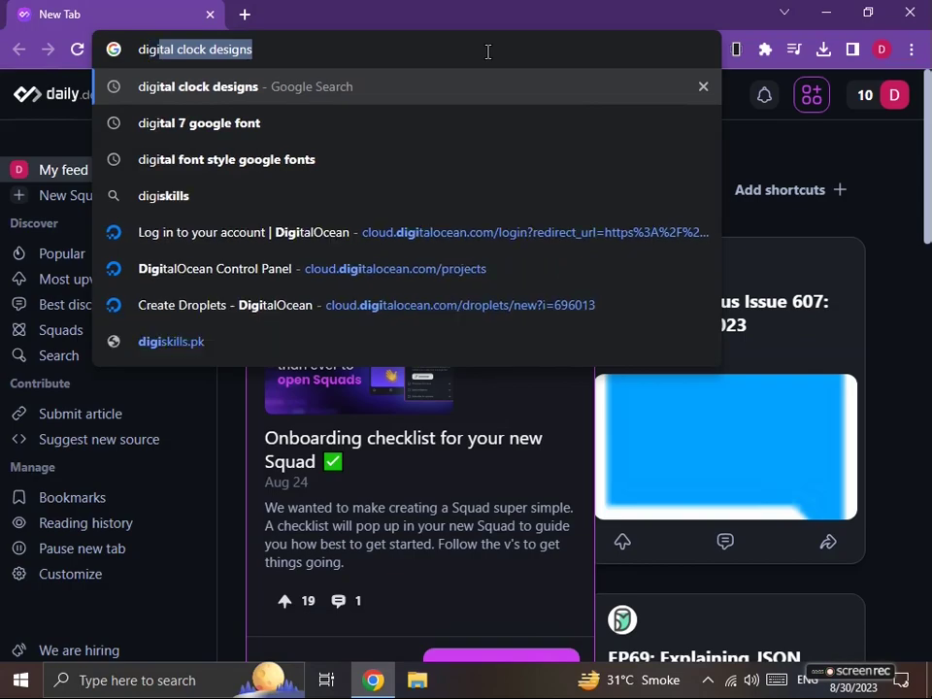
pyautogui.press('Down')
pyautogui.press('Down')
pyautogui.press('Down')
pyautogui.press('Down')
pyautogui.press('Return')
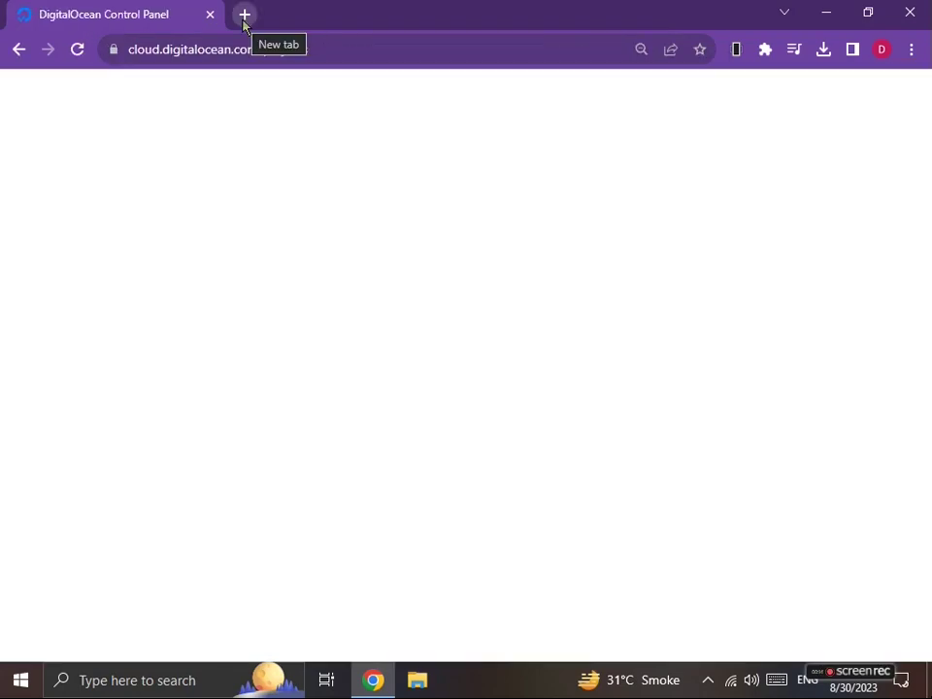
# Search Google for 'godaddy login' in a new tab, then return to the DigitalOcean tab.
pyautogui.click(243, 14)
pyautogui.click(259, 42)
pyautogui.write('god')
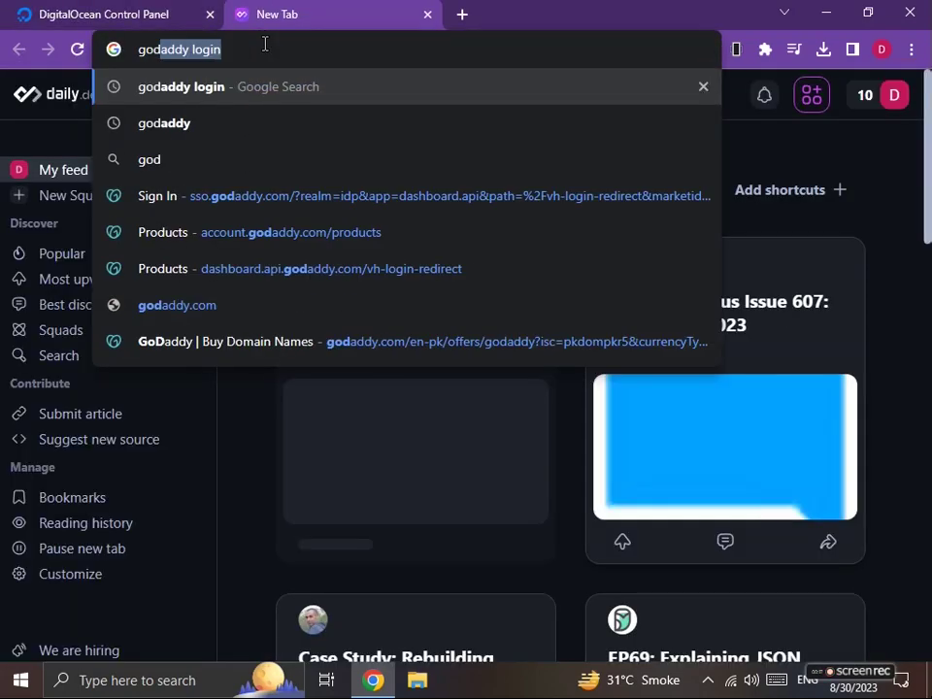
pyautogui.press('Return')
pyautogui.hotkey('ctrl', 'shift', 'Tab')
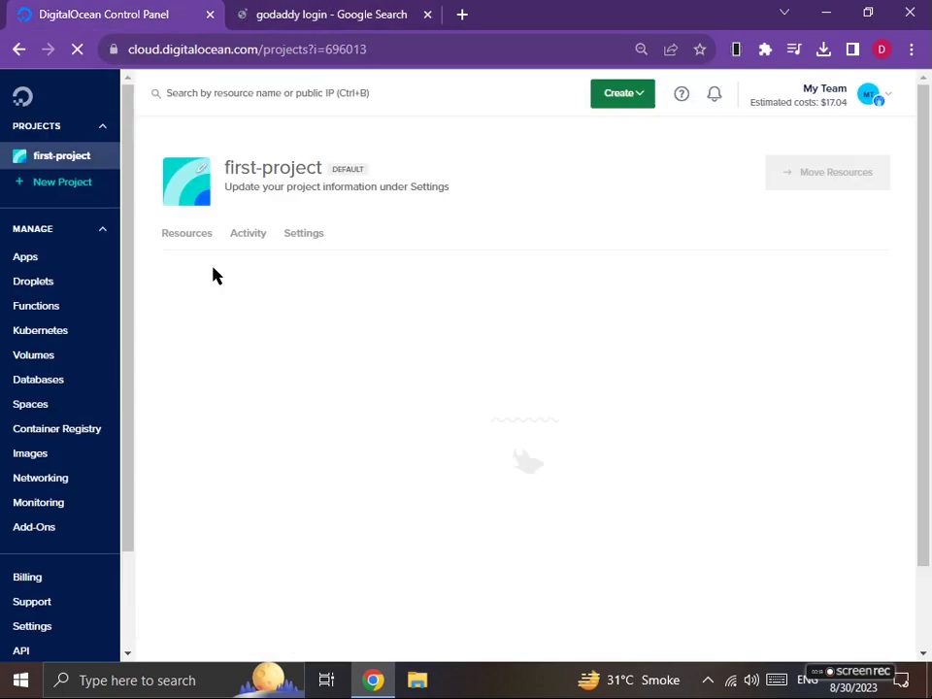
pyautogui.click(648, 99)
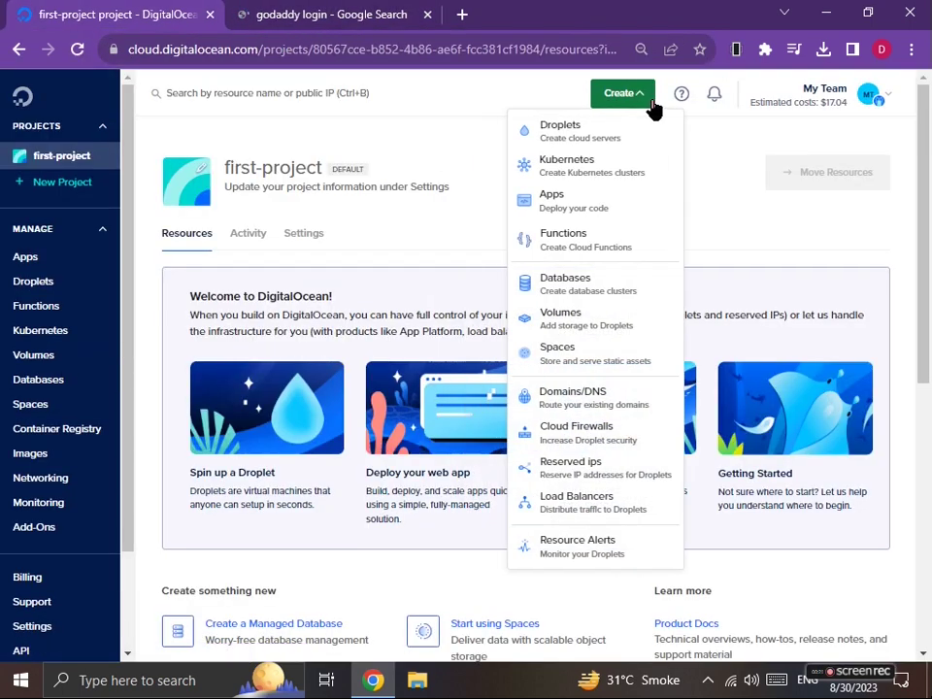
# Start a new droplet in the Bangalore region using the Marketplace WordPress image.
pyautogui.click(597, 137)
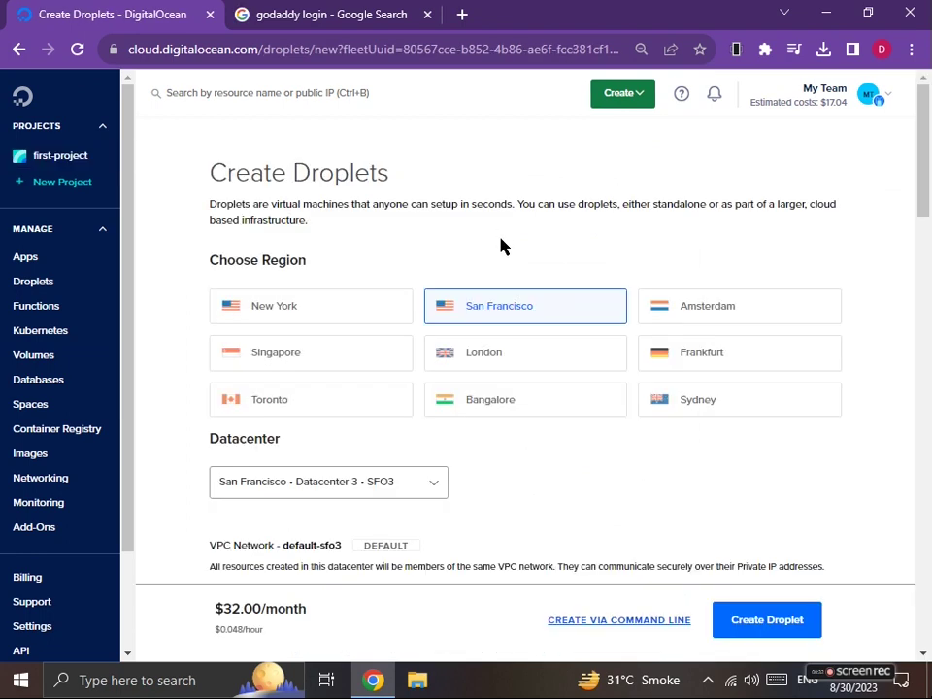
pyautogui.click(493, 398)
pyautogui.scroll(-2, 476, 369)
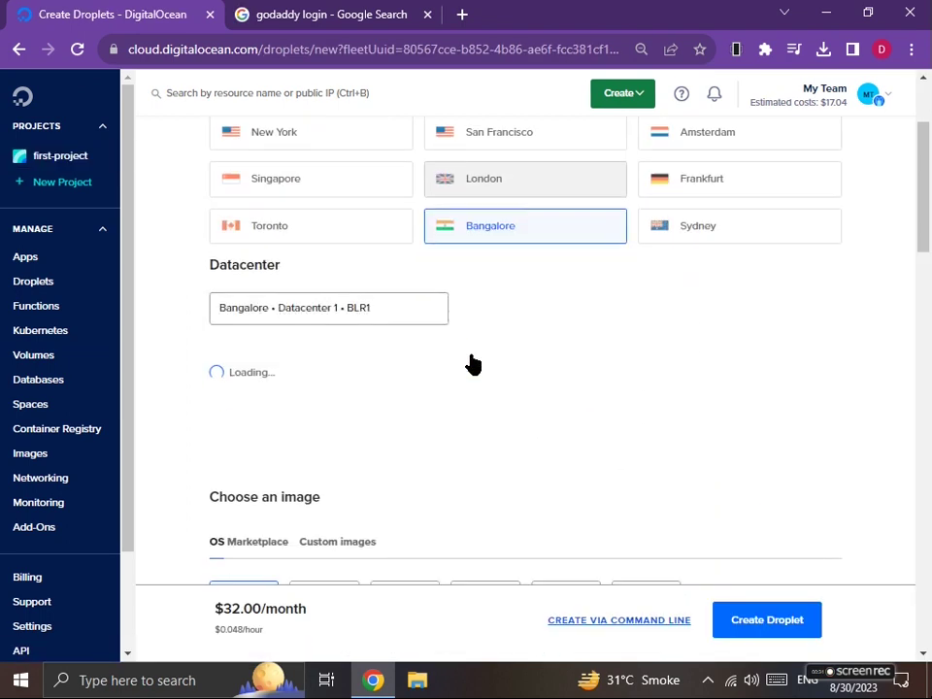
pyautogui.scroll(-2, 395, 326)
pyautogui.click(266, 288)
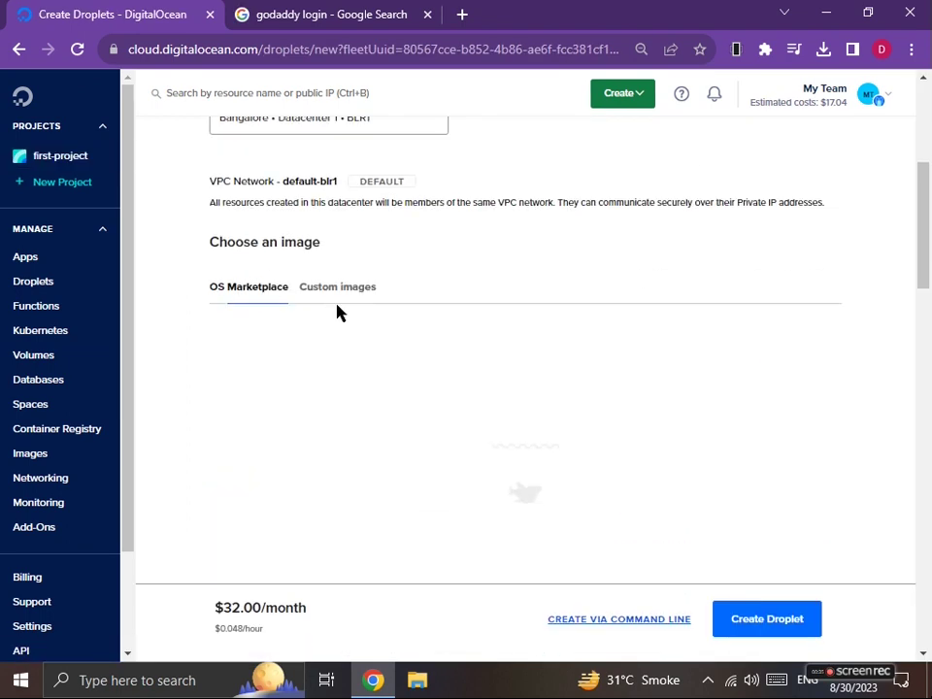
pyautogui.scroll(-1, 291, 311)
pyautogui.click(353, 348)
pyautogui.scroll(-7, 436, 315)
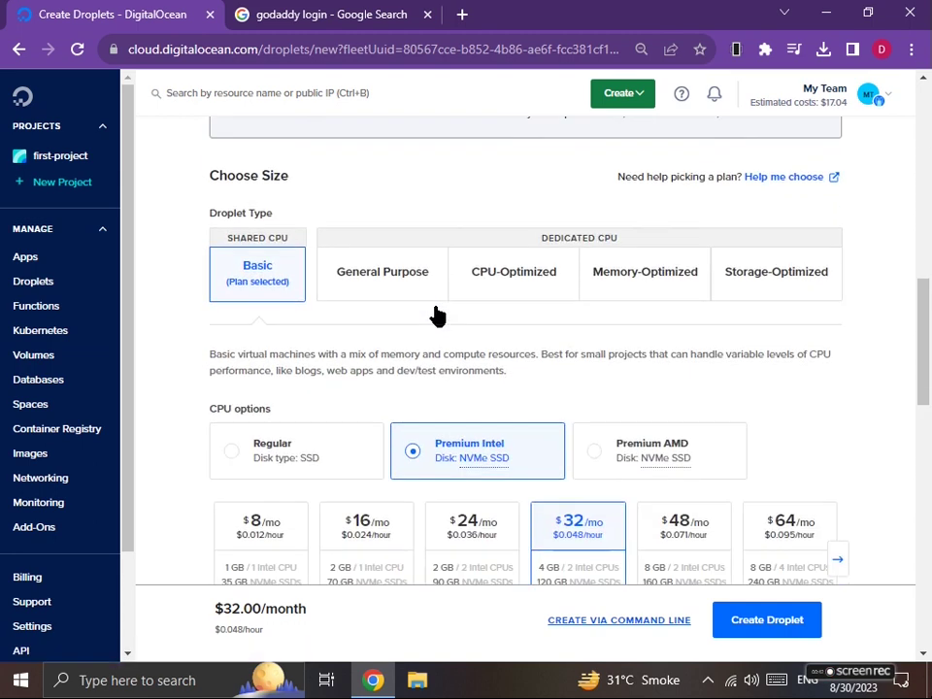
pyautogui.scroll(-3, 437, 315)
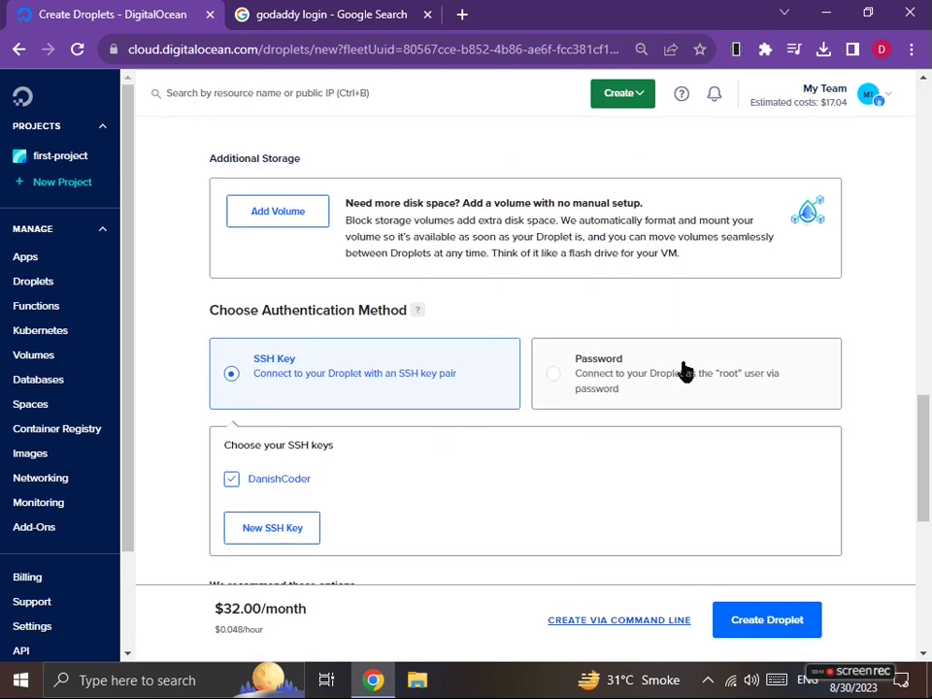
# Choose password authentication with a root password and create the droplet.
pyautogui.click(686, 370)
pyautogui.click(316, 473)
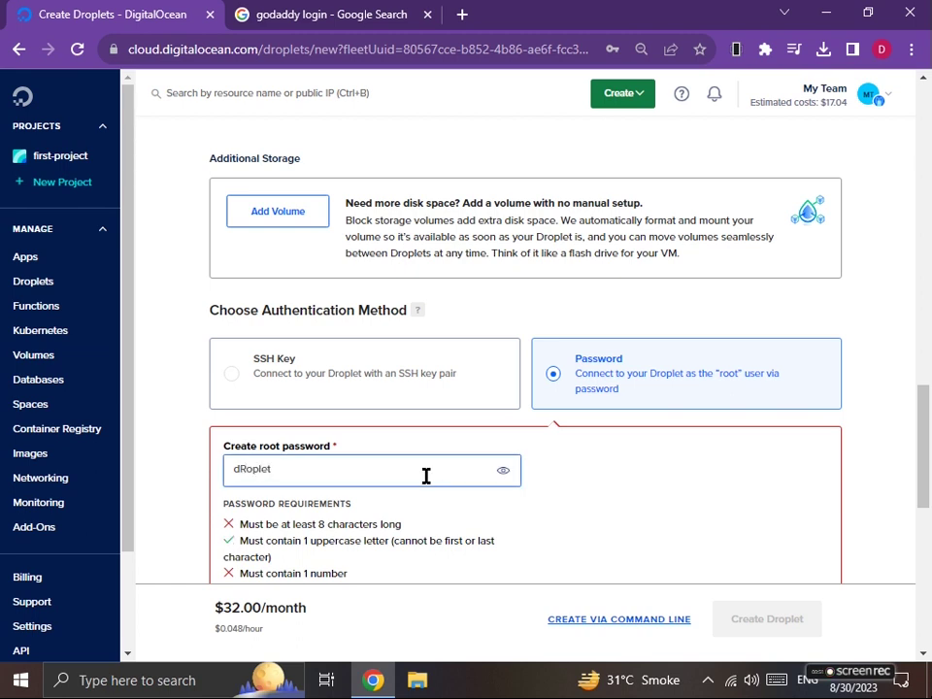
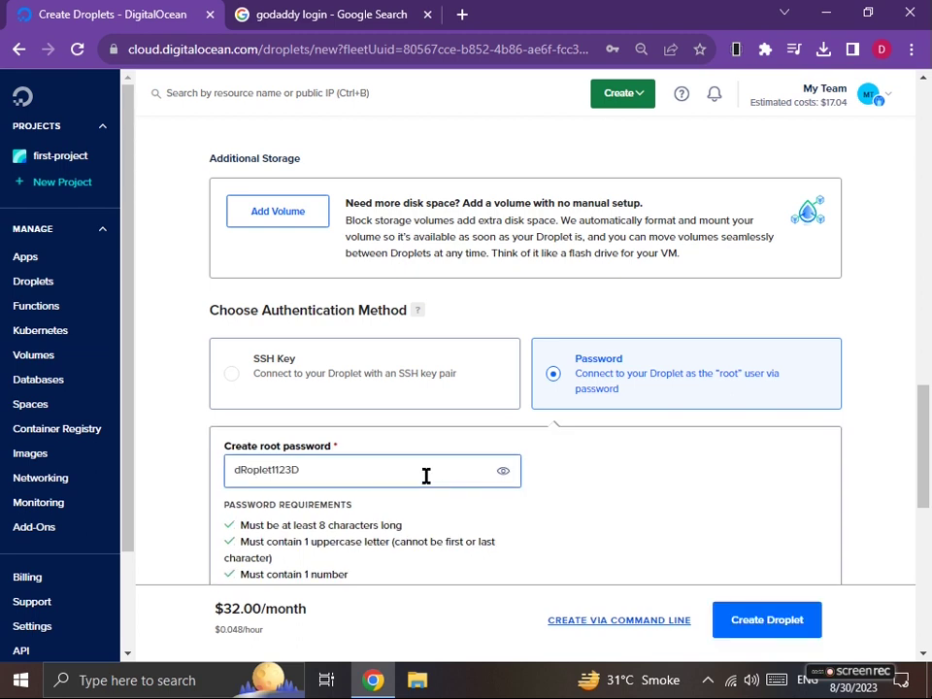
pyautogui.scroll(-7, 427, 476)
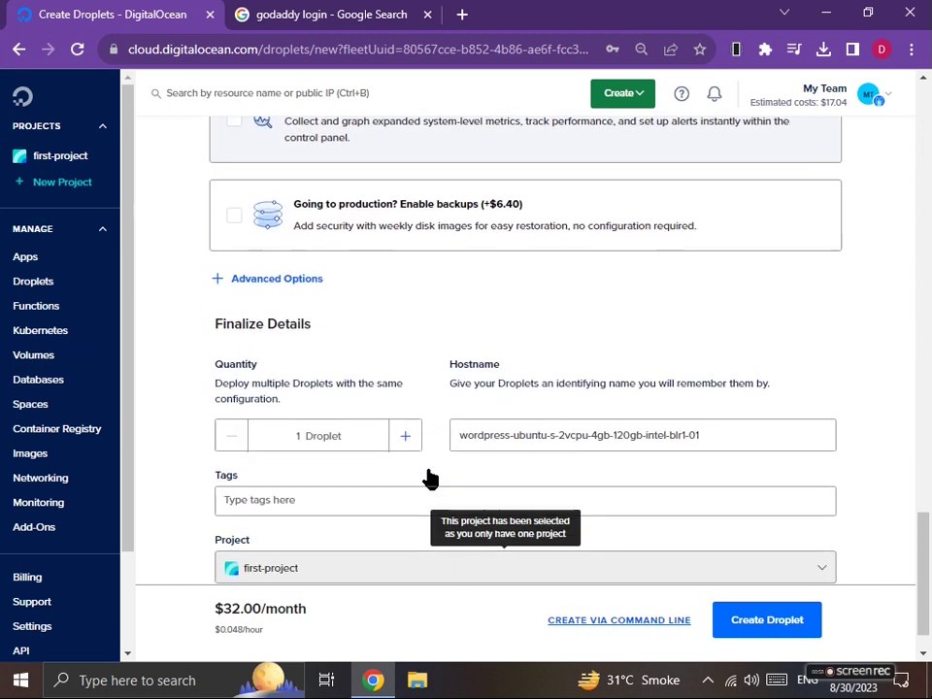
pyautogui.click(760, 596)
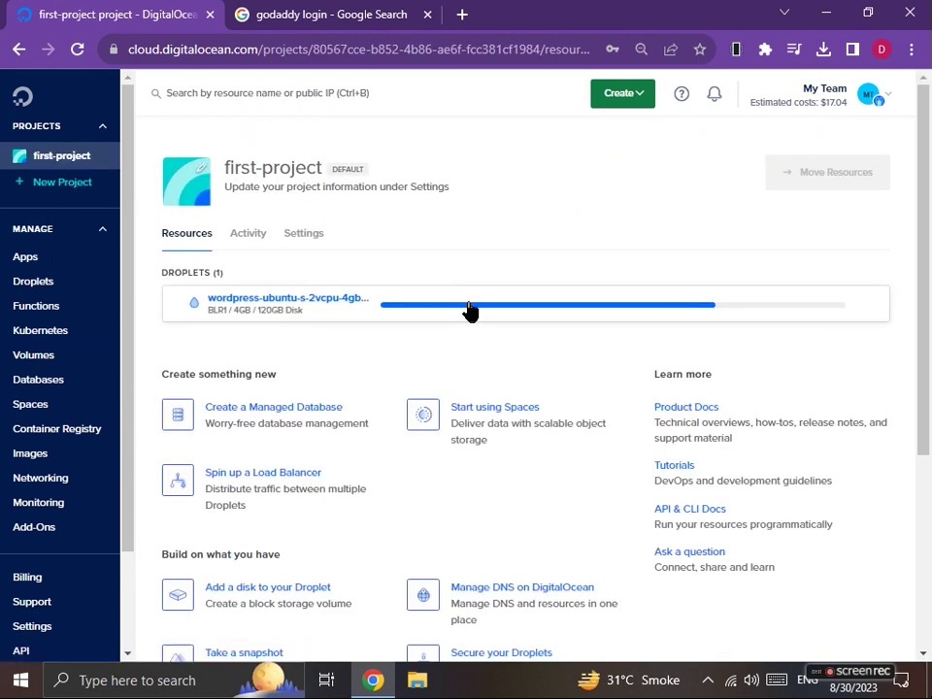
pyautogui.hotkey('ctrl', 'Tab')
# Sign in to GoDaddy and open the list of owned domains.
pyautogui.click(114, 379)
pyautogui.click(441, 540)
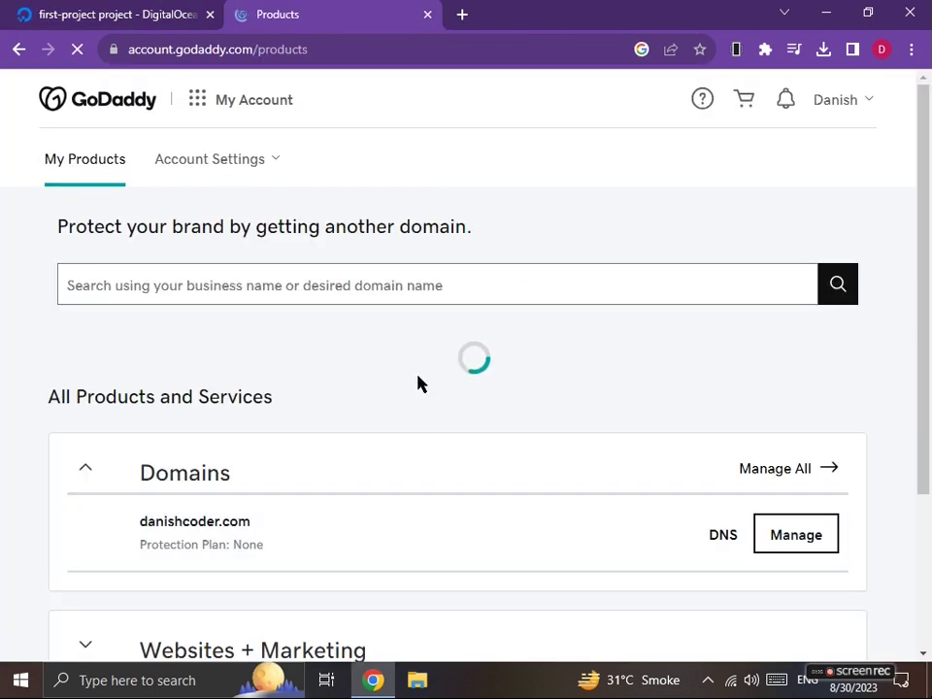
pyautogui.click(194, 99)
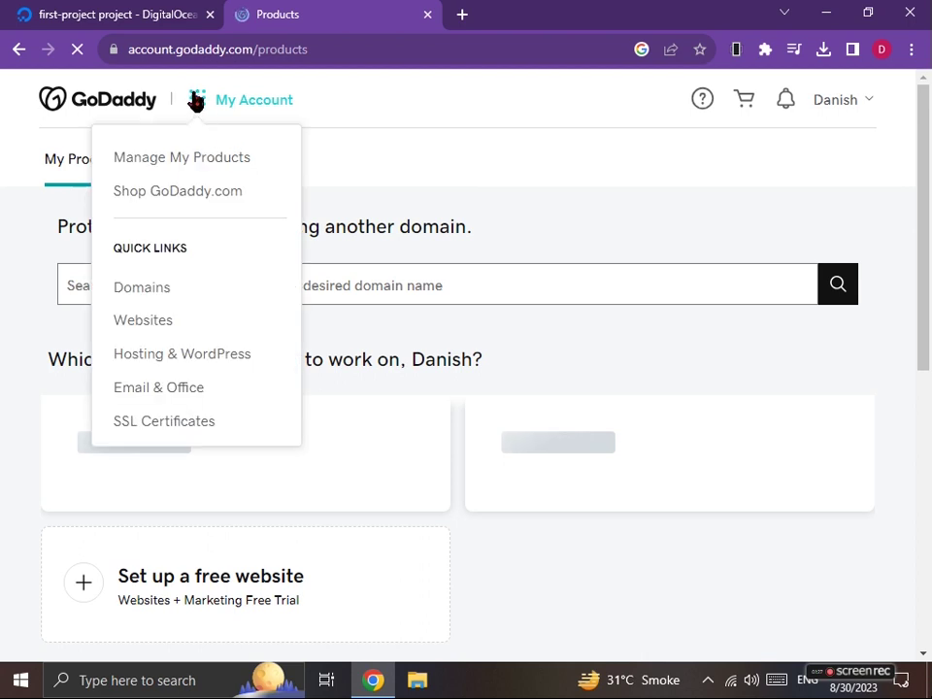
pyautogui.click(150, 291)
# Open danishcoder.com's DNS records and copy the droplet IP 157.245.98.4 from DigitalOcean.
pyautogui.click(173, 13)
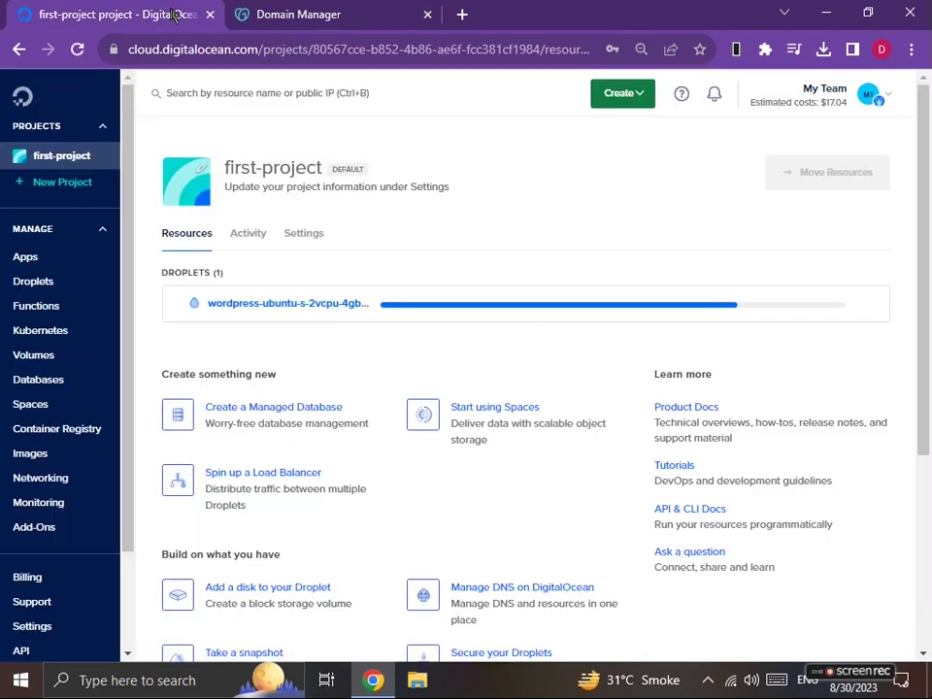
pyautogui.click(291, 14)
pyautogui.click(56, 211)
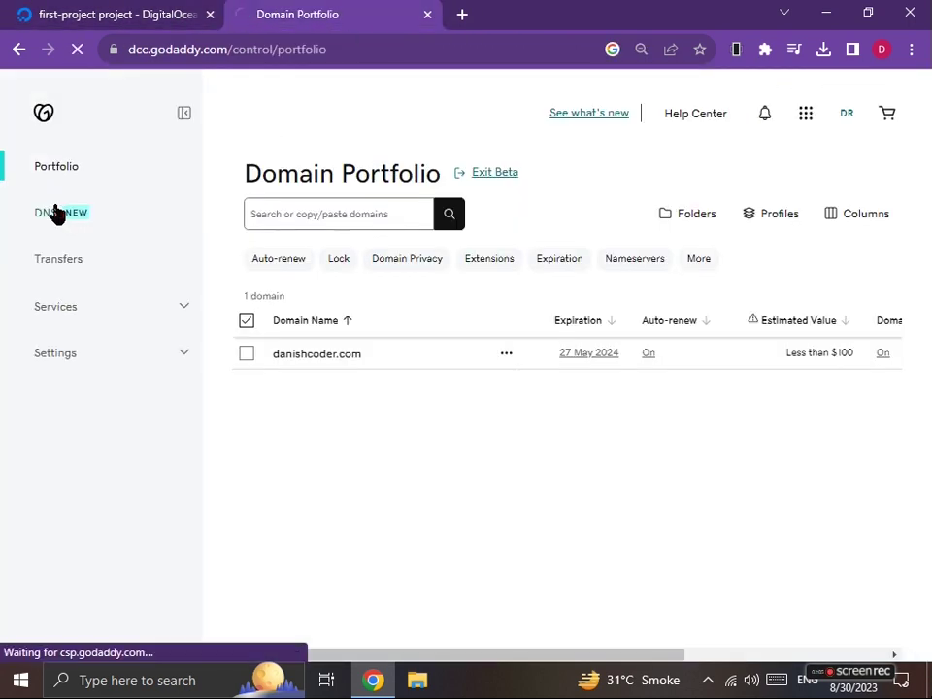
pyautogui.scroll(-3, 379, 378)
pyautogui.scroll(-2, 387, 382)
pyautogui.hotkey('ctrl', 'shift', 'Tab')
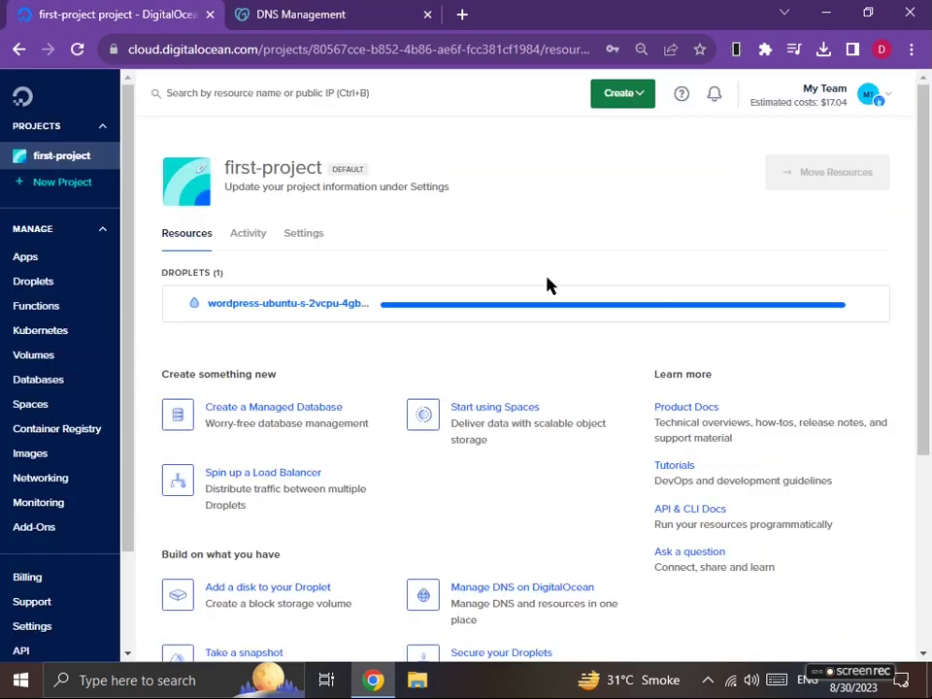
pyautogui.click(465, 304)
# Change the @ A record value from 64.227.137.17 to 157.245.98.4 and save it.
pyautogui.click(369, 15)
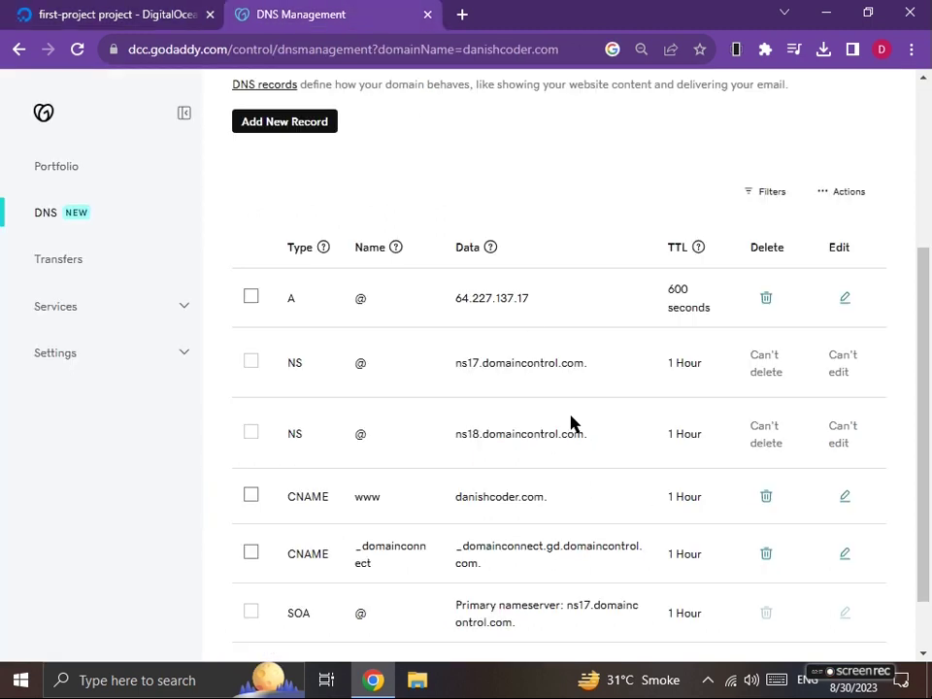
pyautogui.click(844, 298)
pyautogui.moveTo(688, 370); pyautogui.dragTo(570, 370)
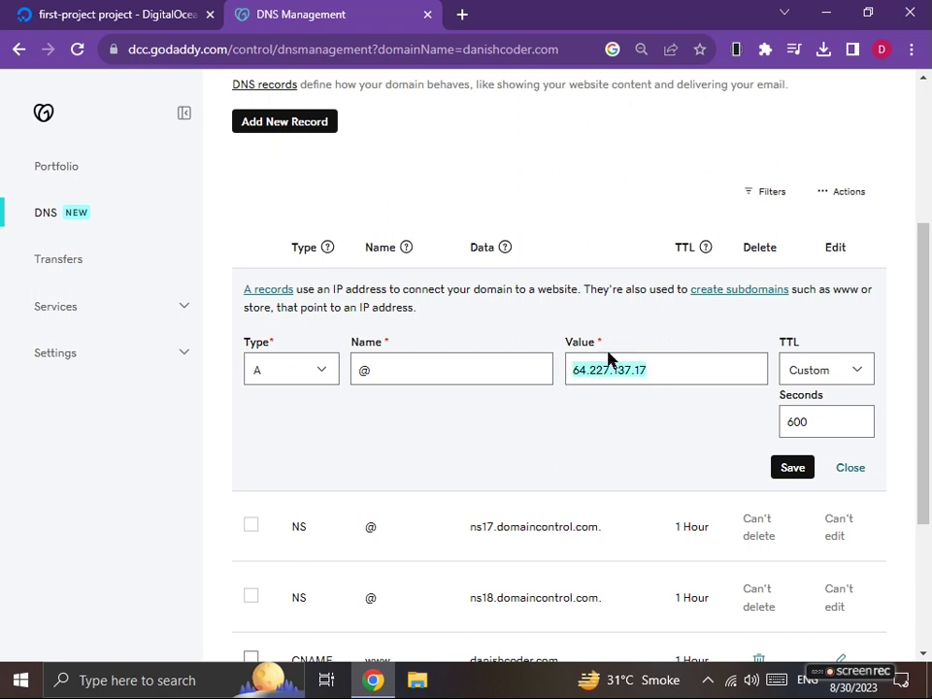
pyautogui.write('157.245.98.4')
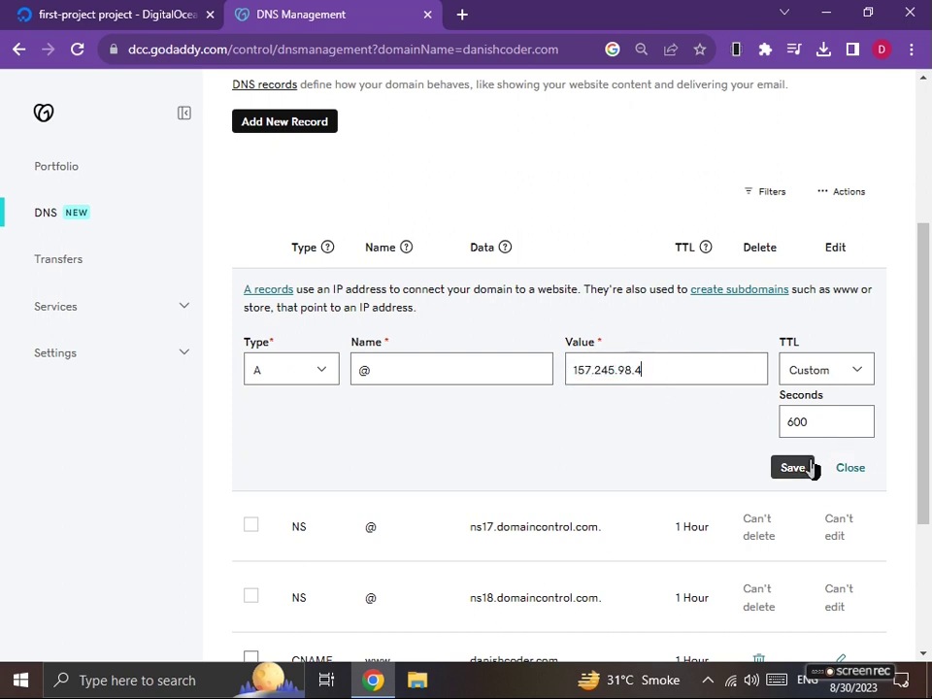
pyautogui.click(793, 468)
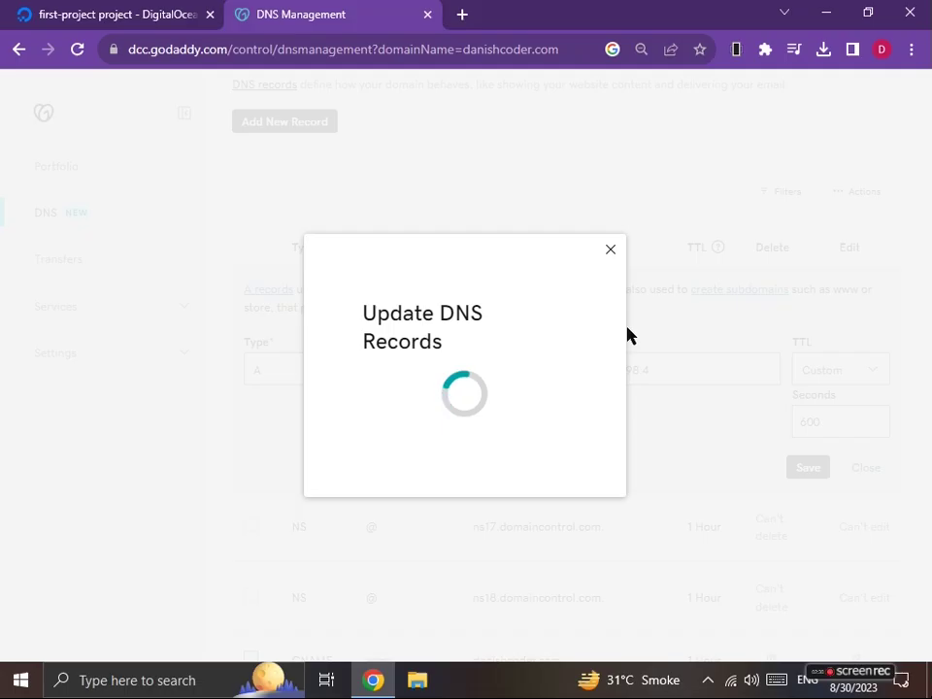
# Reload the GoDaddy DNS and DigitalOcean project pages to confirm the change.
pyautogui.scroll(-2, 890, 112)
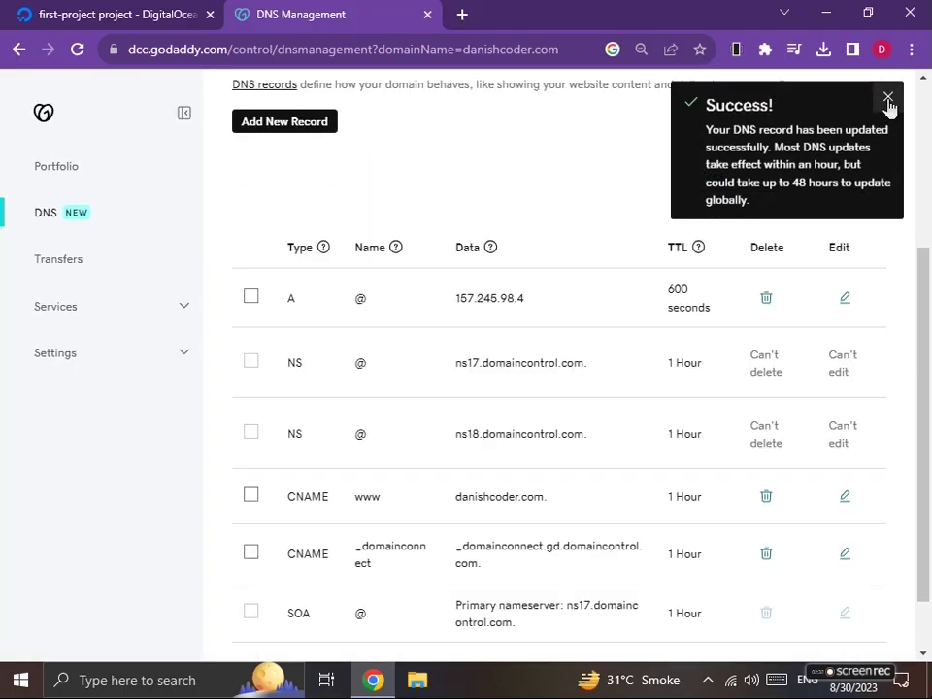
pyautogui.click(887, 95)
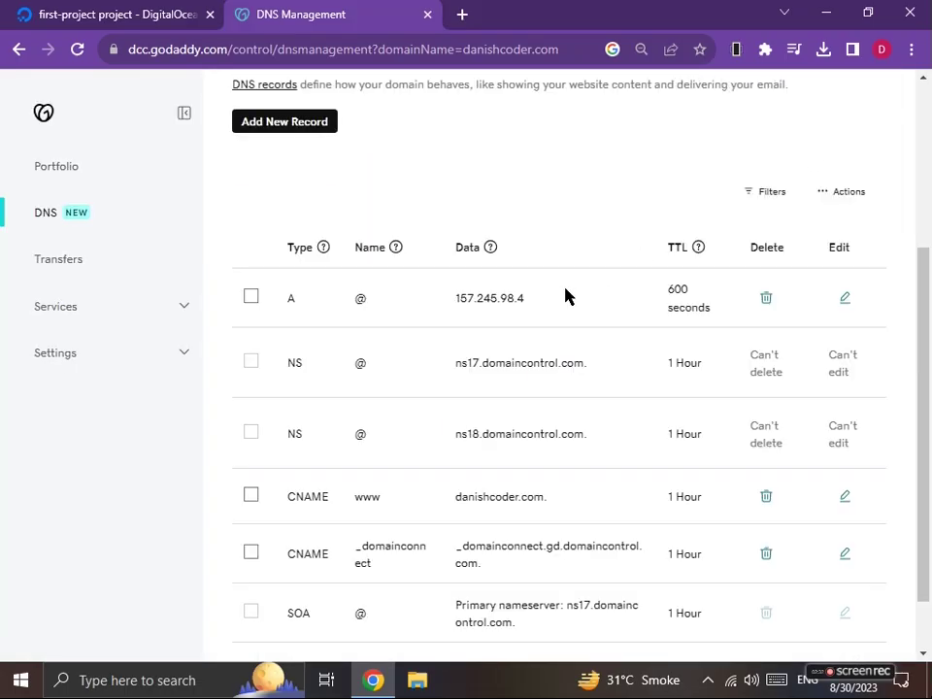
pyautogui.click(81, 50)
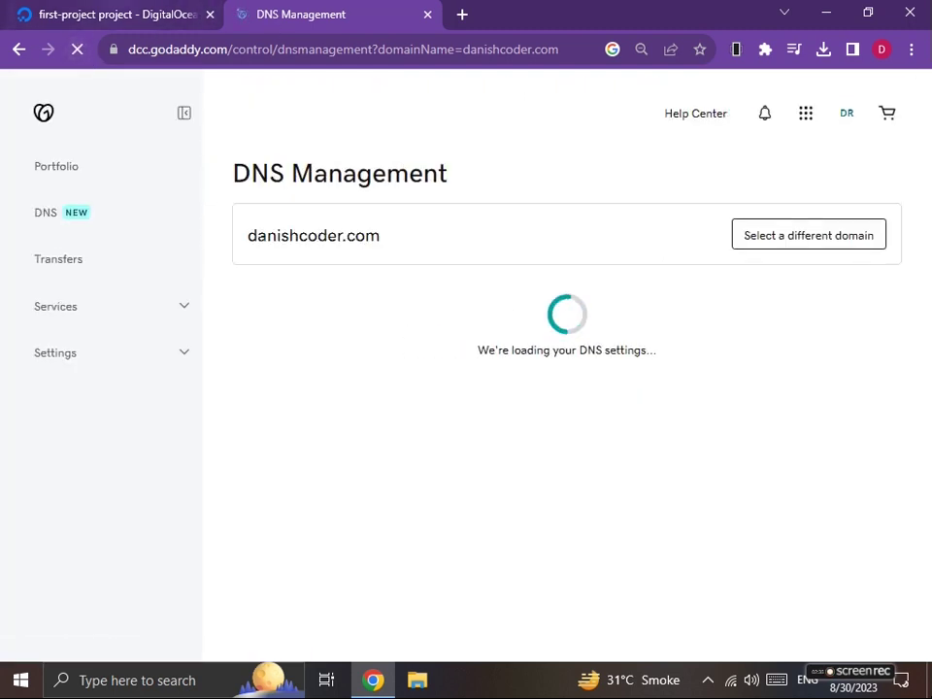
pyautogui.hotkey('ctrl', 'Tab')
pyautogui.click(81, 51)
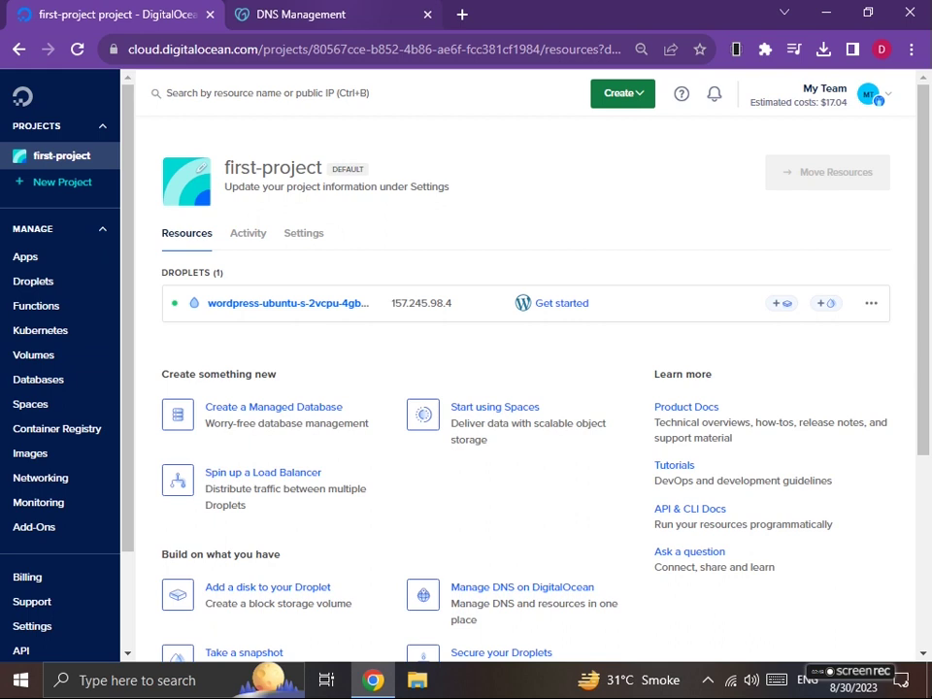
pyautogui.hotkey('ctrl', 'Tab')
# Launch Windows PowerShell from the Start menu's All apps list.
pyautogui.press('super')
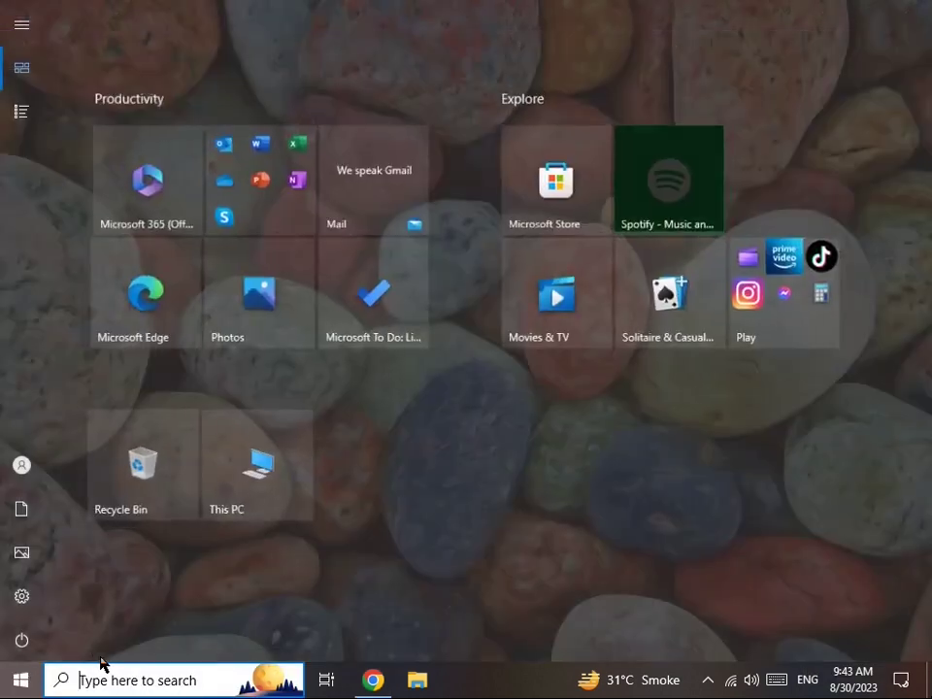
pyautogui.click(22, 111)
pyautogui.scroll(-10, 297, 291)
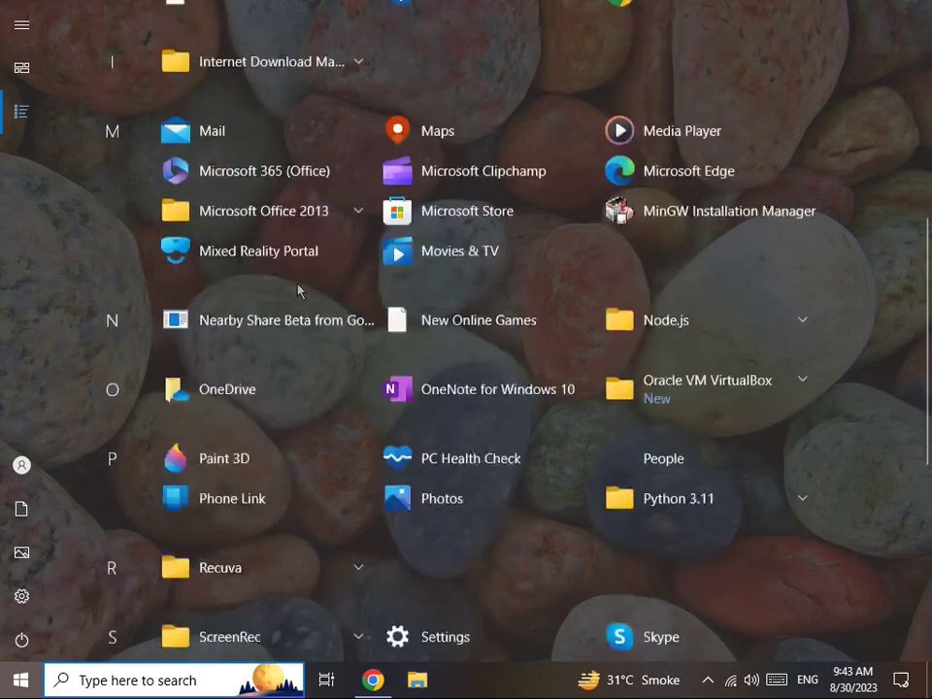
pyautogui.click(698, 528)
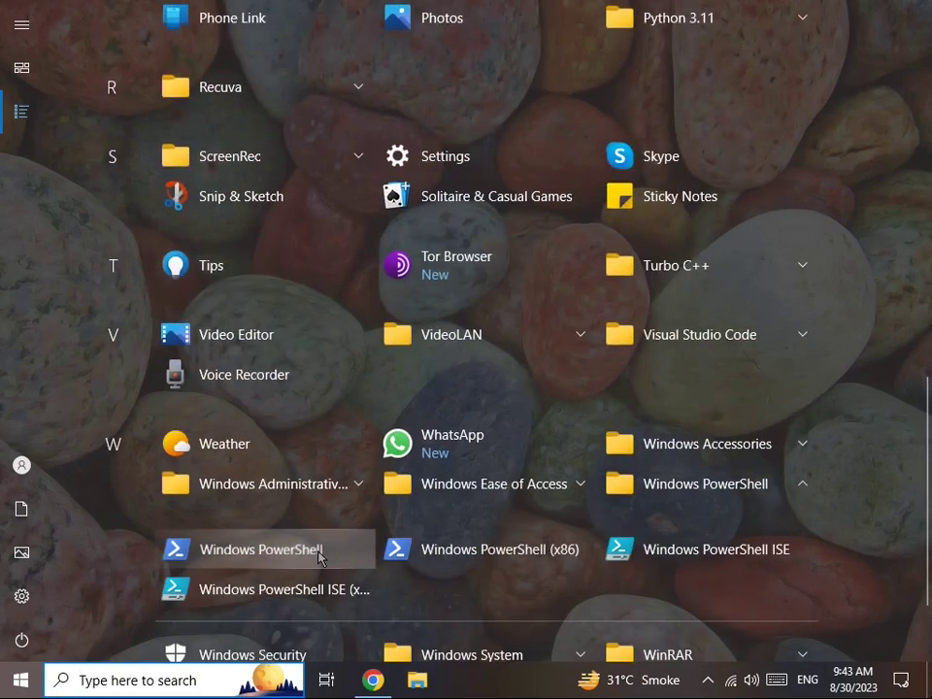
pyautogui.click(320, 551)
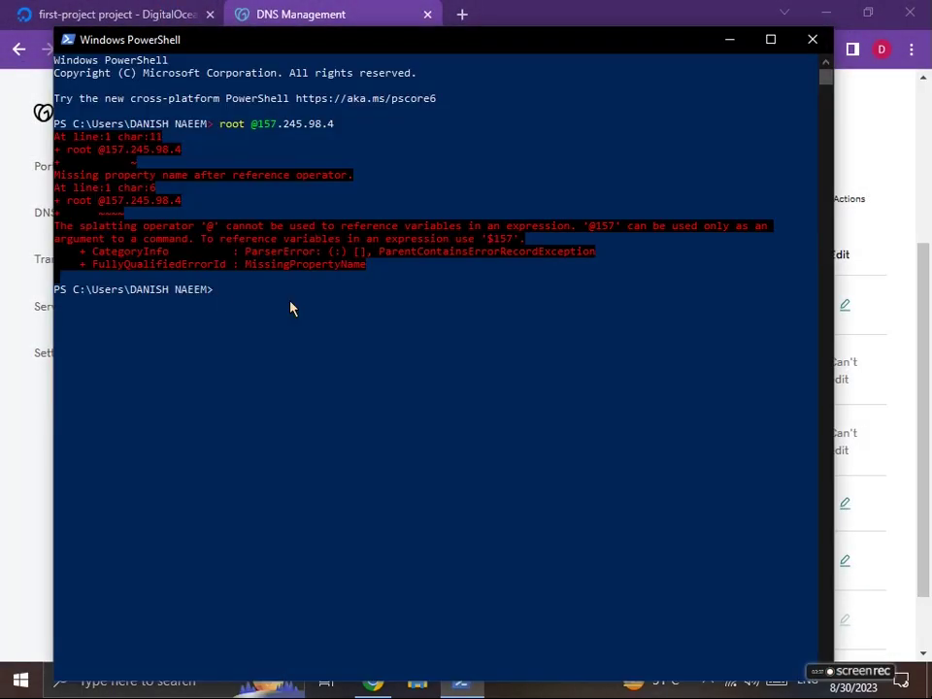
# SSH as root into 157.245.98.4, accept the host key and enter the root password.
pyautogui.write('ssh root@')
pyautogui.write('157.245.98.4')
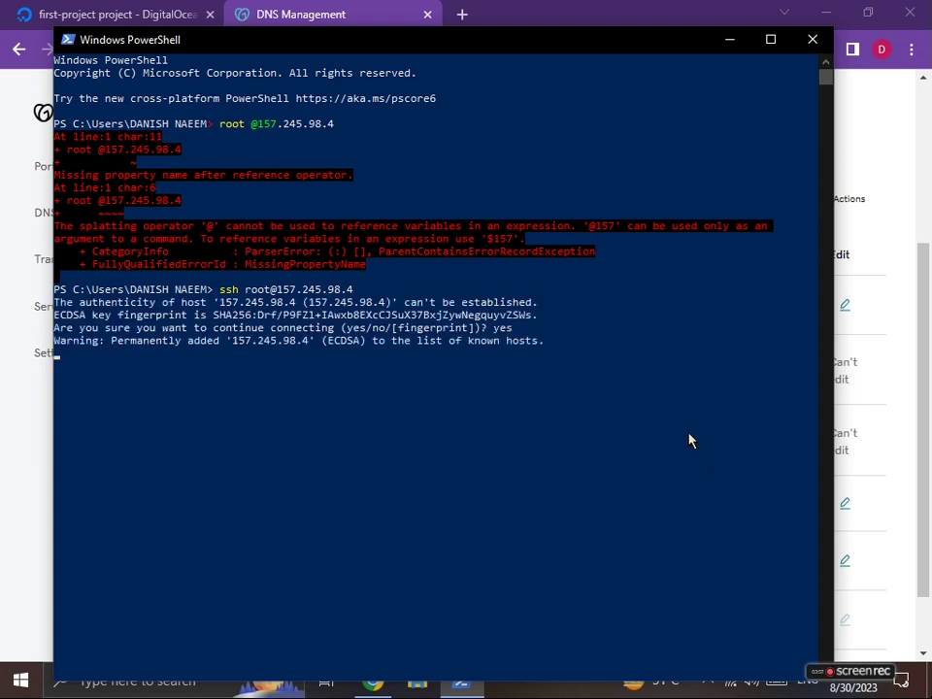
pyautogui.scroll(-5, 684, 437)
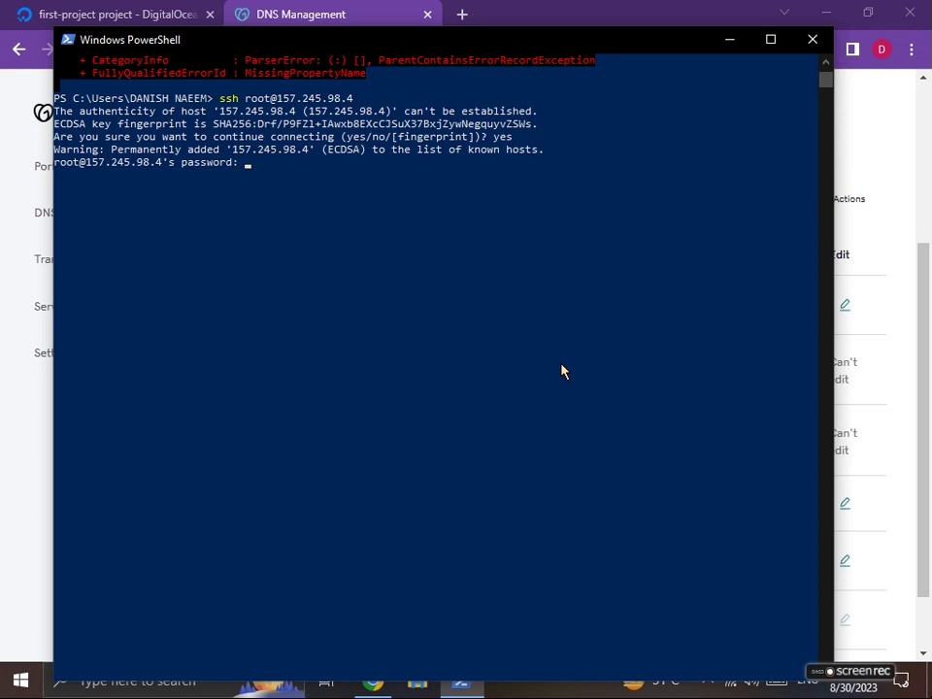
pyautogui.scroll(-1, 561, 371)
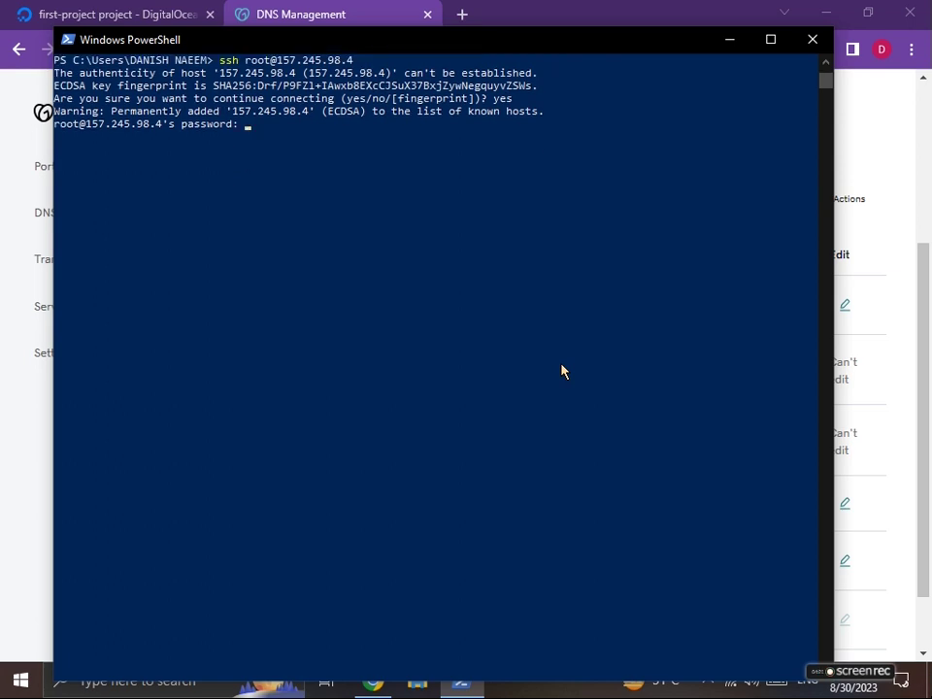
pyautogui.press('Return')
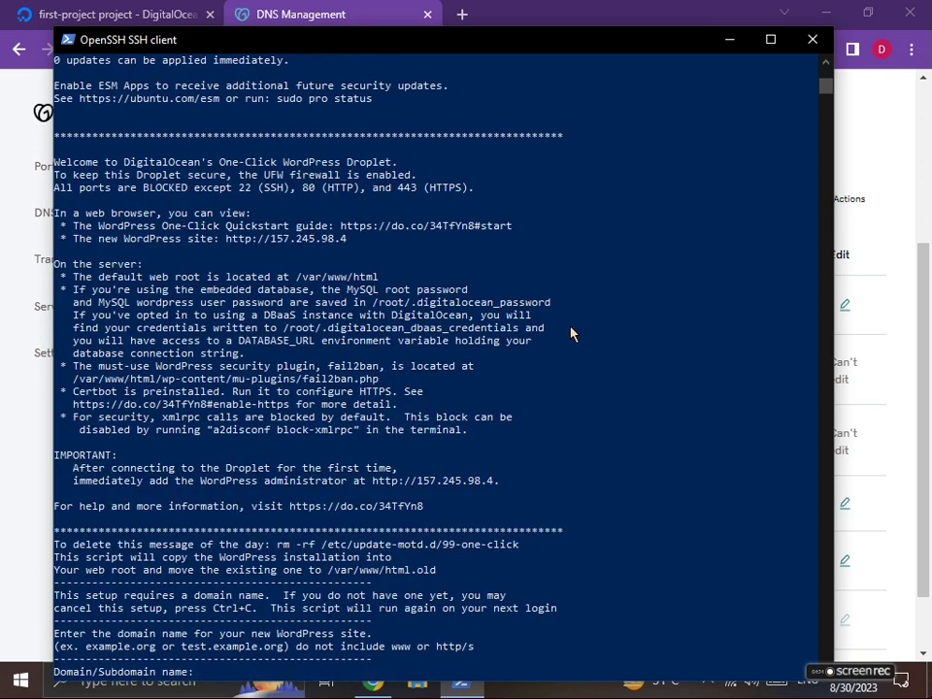
pyautogui.scroll(-9, 573, 348)
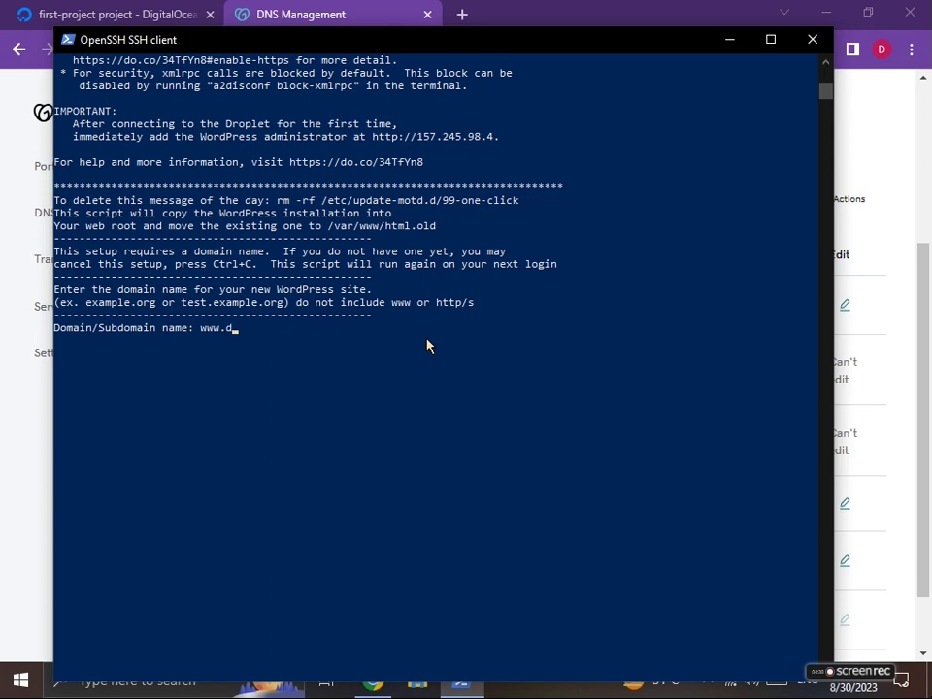
pyautogui.write('www.danishcoder.com')
pyautogui.press('Return')
pyautogui.scroll(-1, 427, 346)
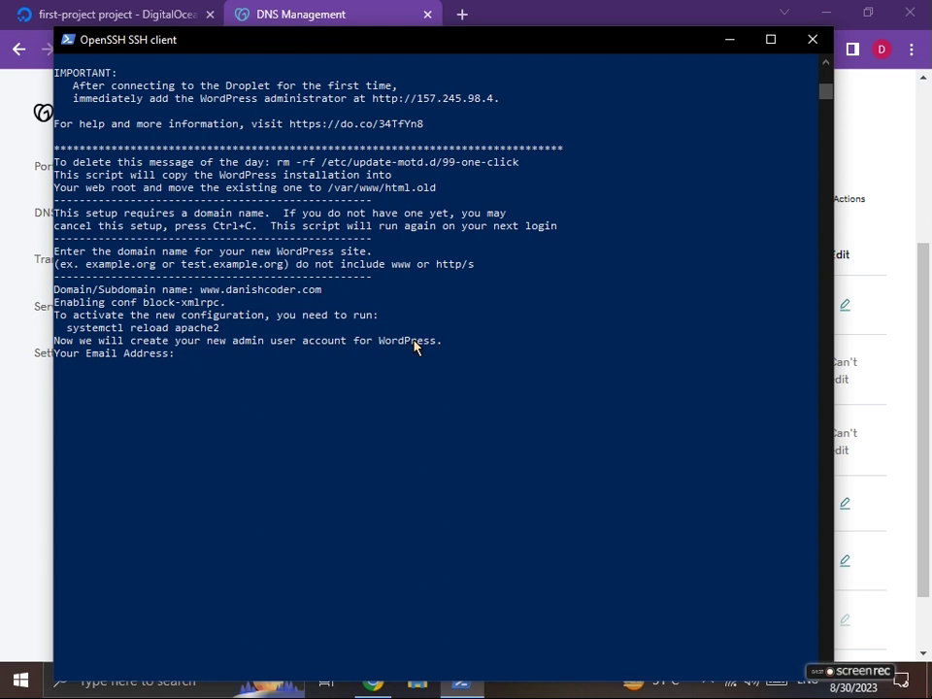
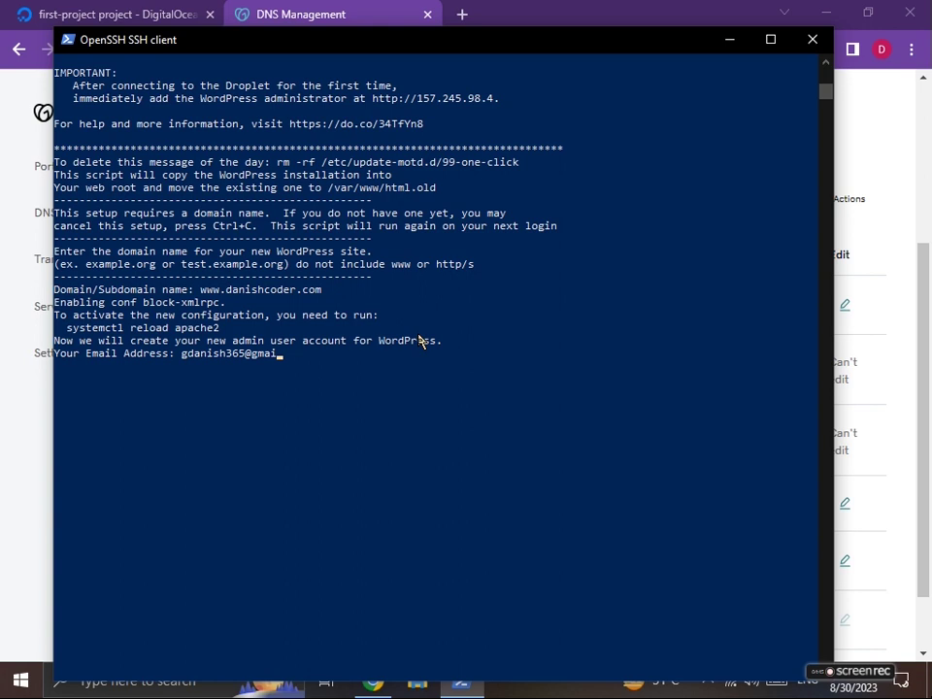
pyautogui.press('Return')
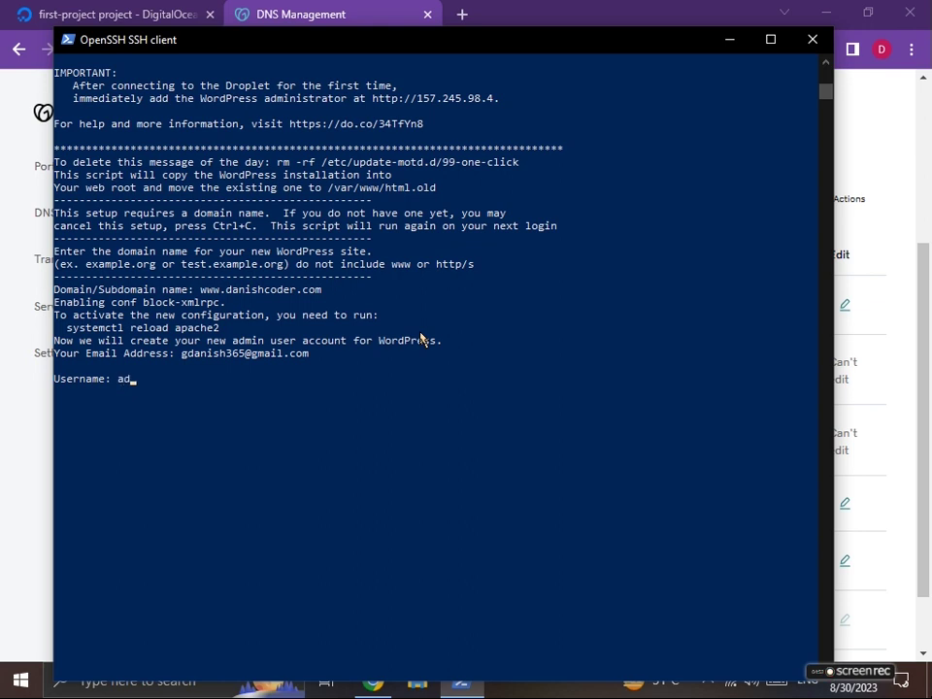
# Set admin username 'admin', an admin password and blog title 'danishcoder', then skip certbot.
pyautogui.press('Return')
pyautogui.press('Return')
pyautogui.write('danishcoder')
pyautogui.press('Return')
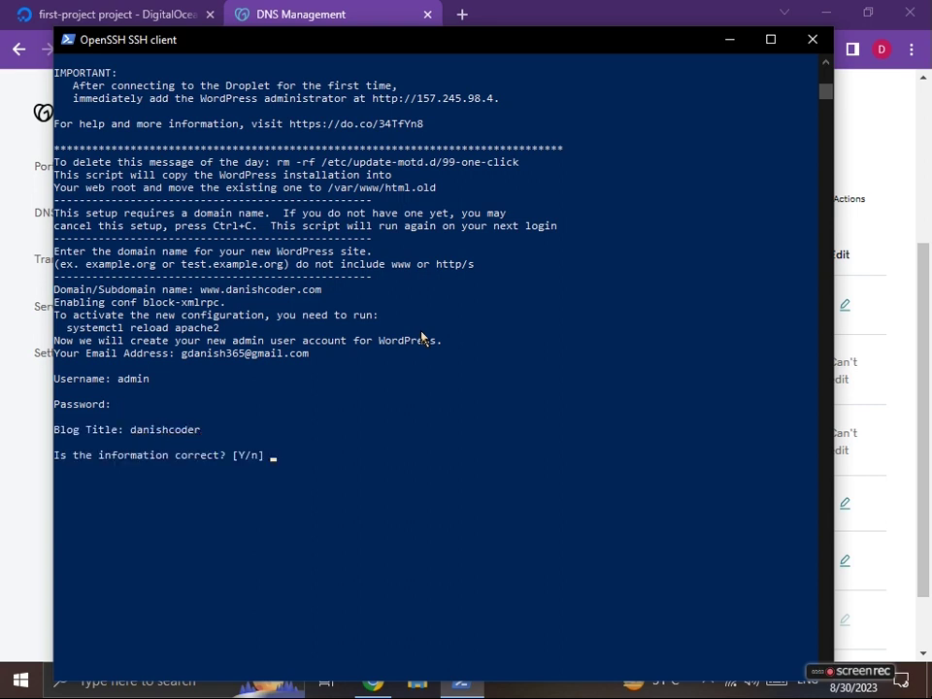
pyautogui.write('y')
pyautogui.press('Return')
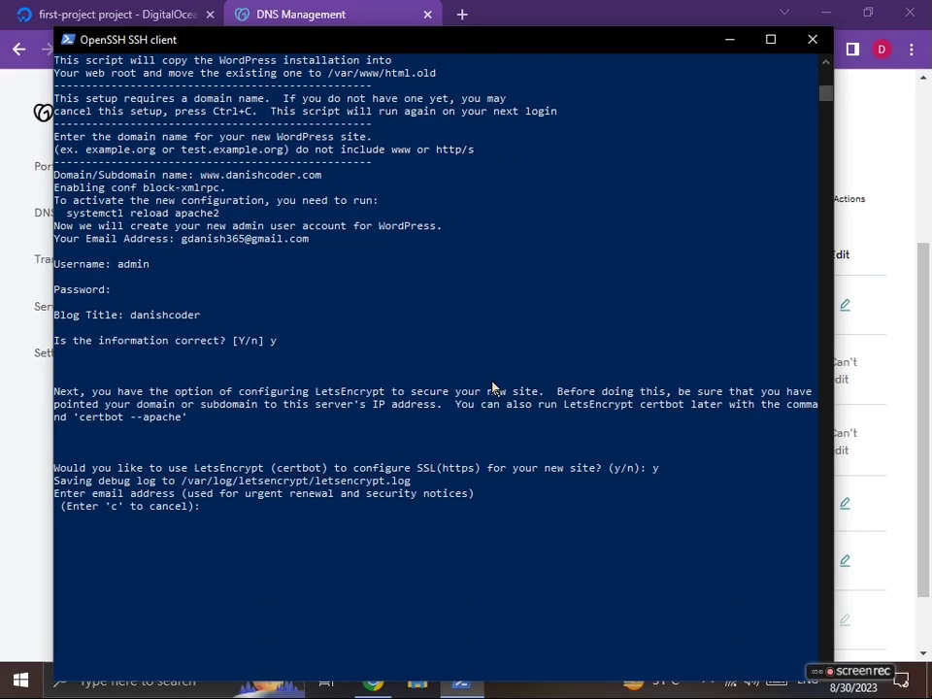
pyautogui.press('Return')
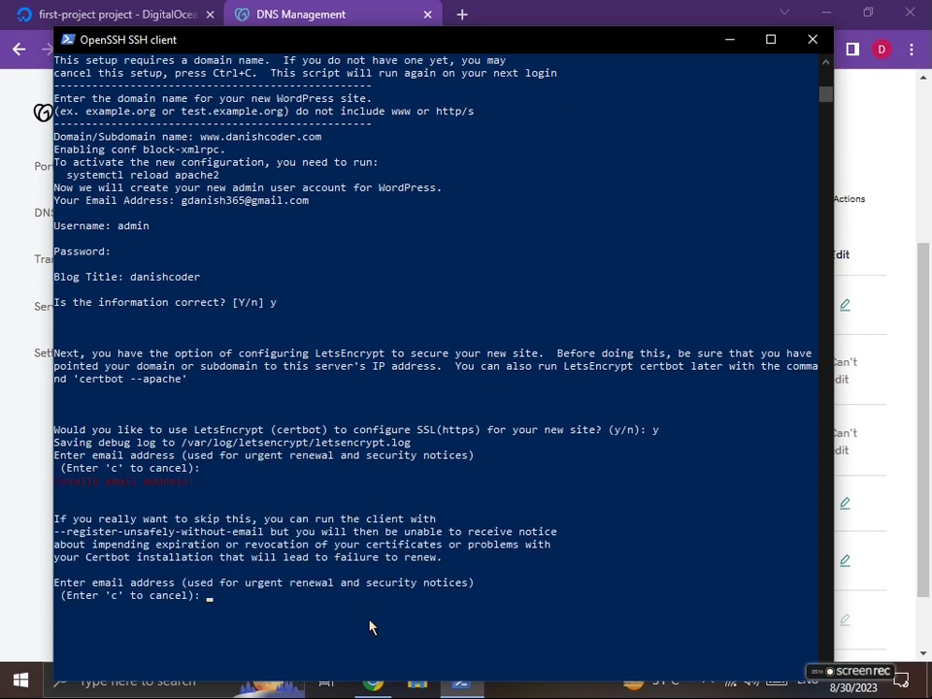
pyautogui.write('cc')
pyautogui.press('Return')
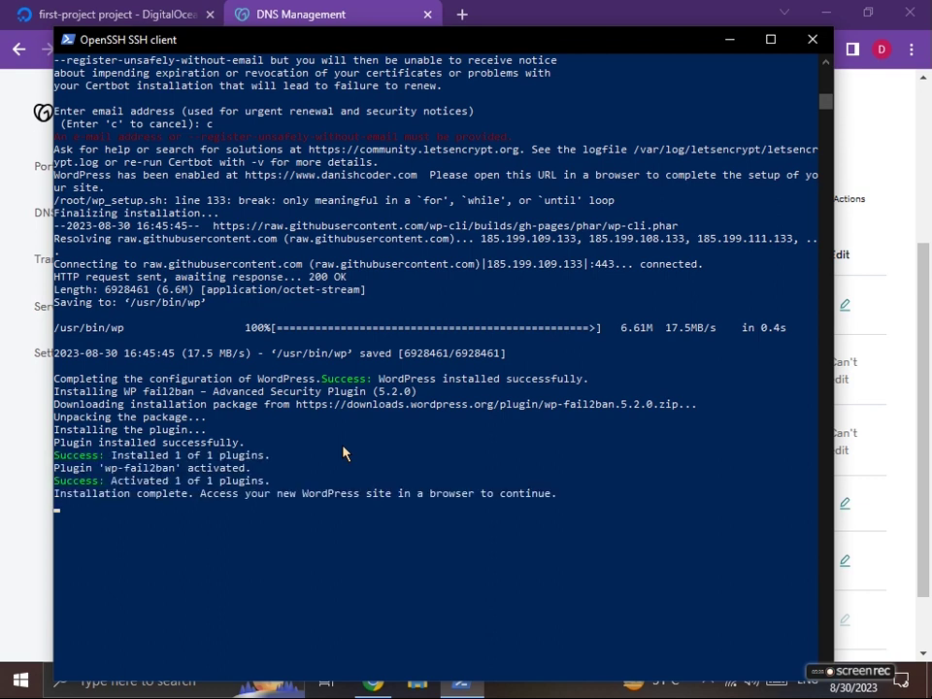
# Close the SSH window and load danishcoder.com's admin login page in a new tab.
pyautogui.hotkey('alt', 'F4')
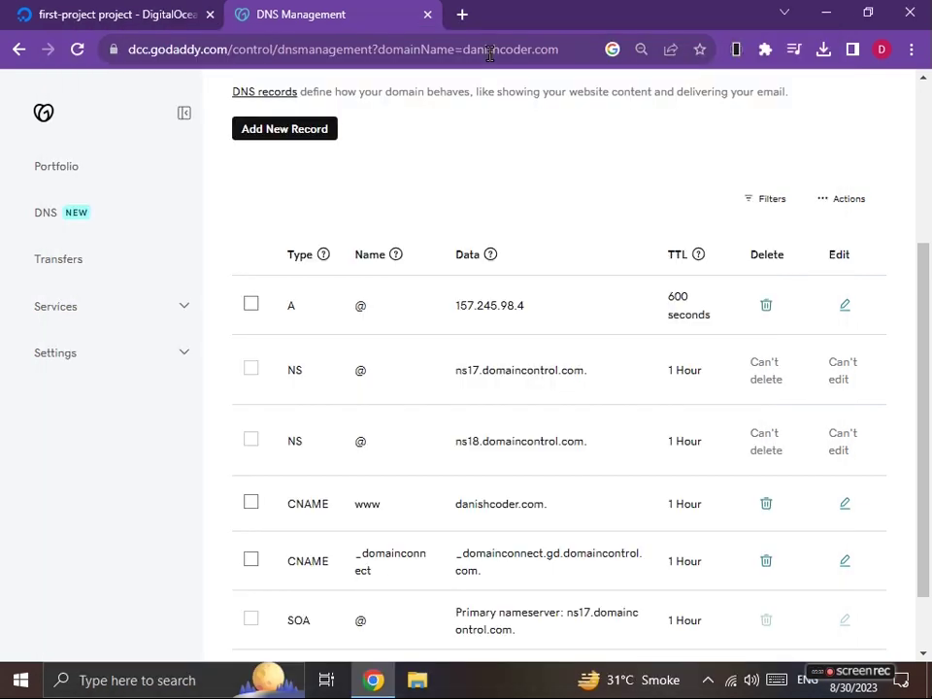
pyautogui.click(462, 15)
pyautogui.write('www.danishcoder.com/wp-admin/')
pyautogui.press('Return')
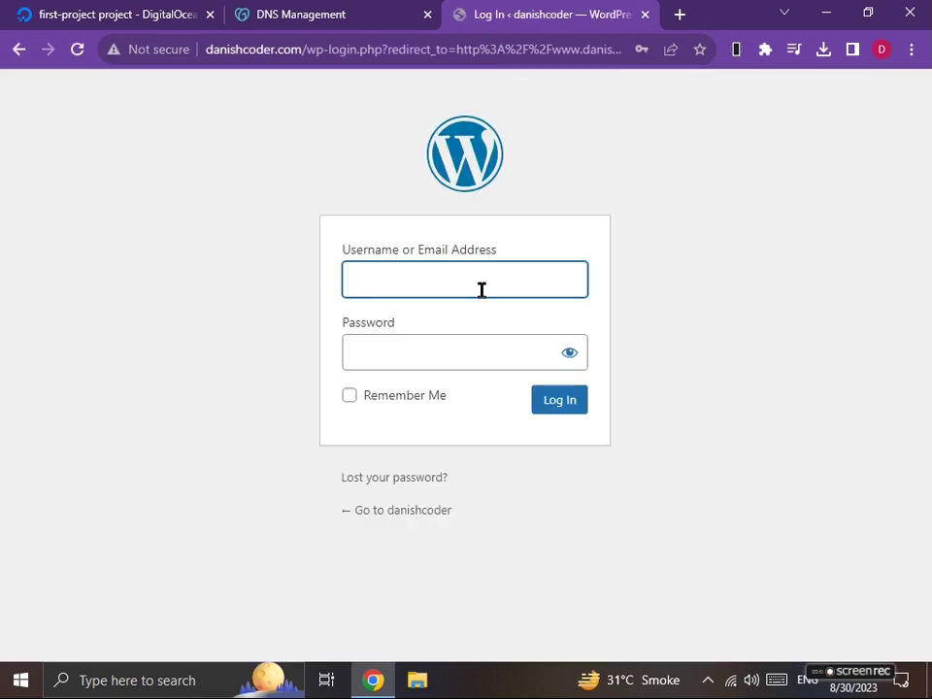
# Log in to wp-admin as 'admin' with Remember Me checked and go to Plugins.
pyautogui.click(479, 290)
pyautogui.press('Tab')
pyautogui.click(569, 353)
pyautogui.click(403, 409)
pyautogui.click(550, 406)
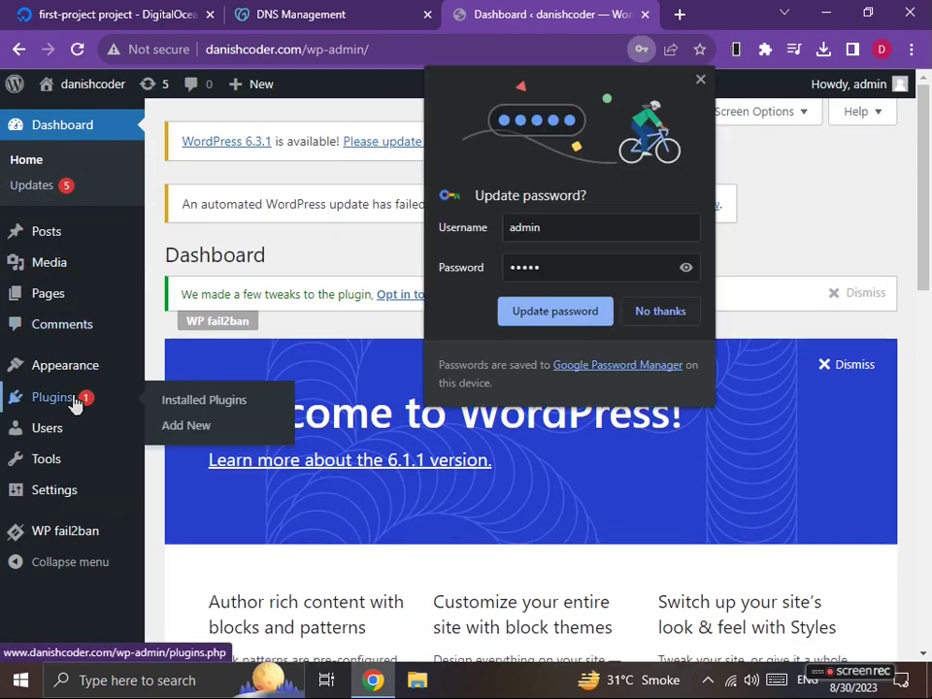
pyautogui.click(79, 400)
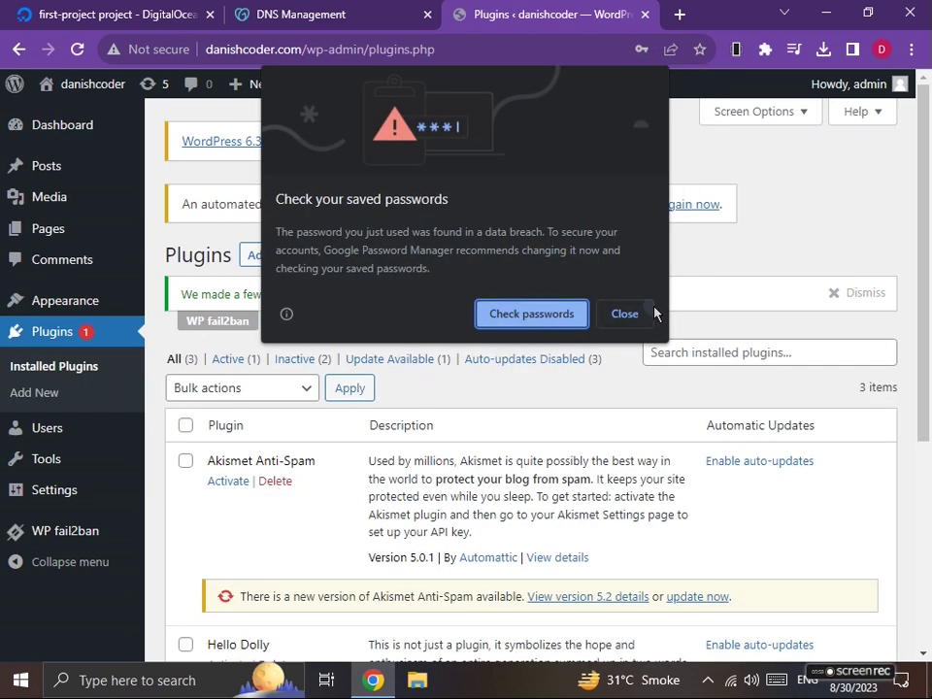
# Dismiss the browser password prompts and bulk-delete the selected plugins.
pyautogui.click(686, 295)
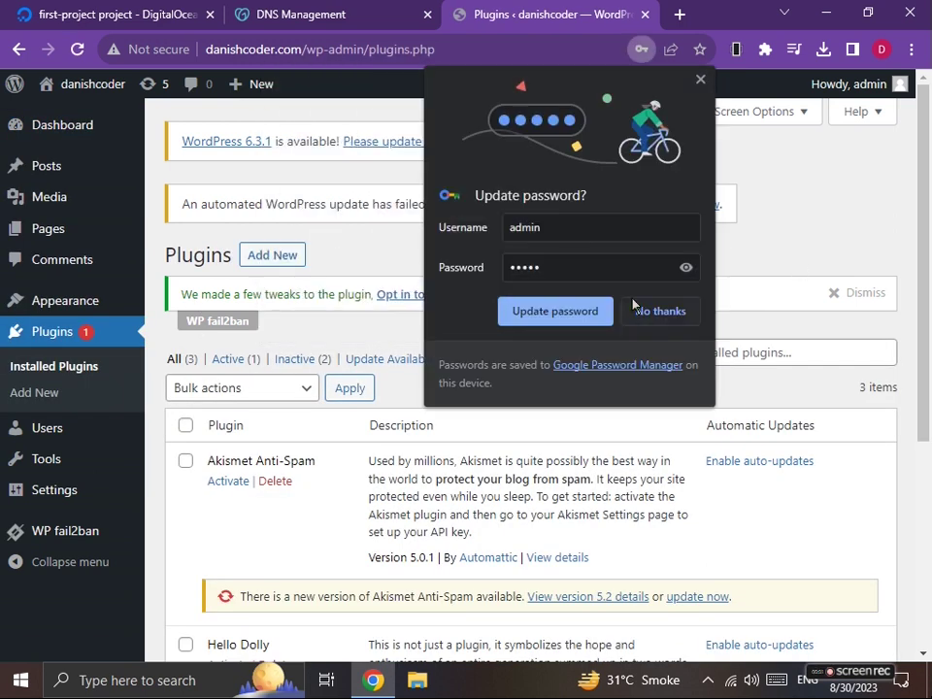
pyautogui.click(633, 309)
pyautogui.scroll(-3, 388, 320)
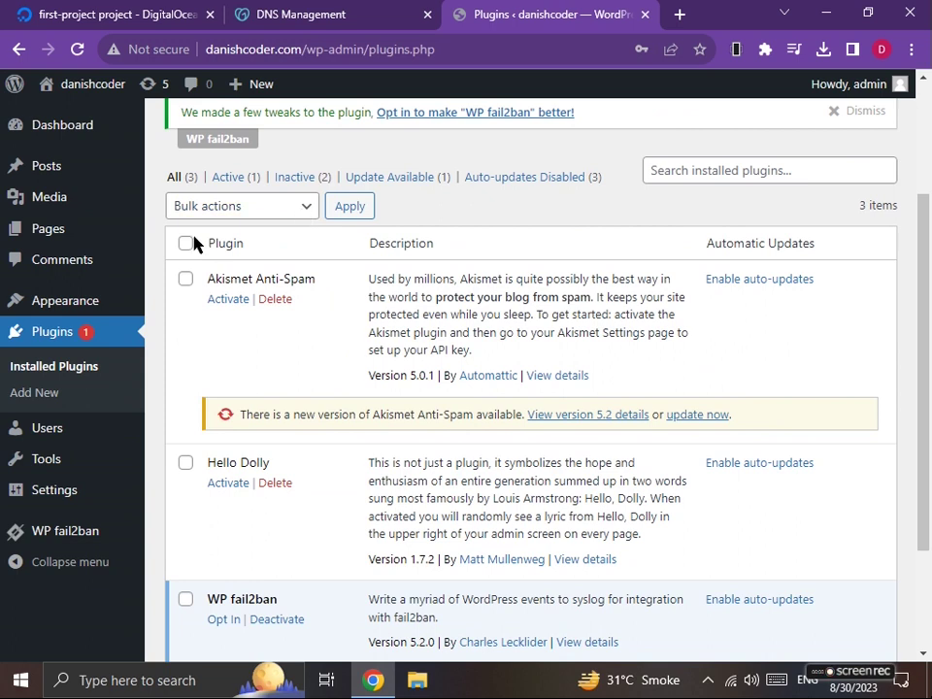
pyautogui.click(307, 207)
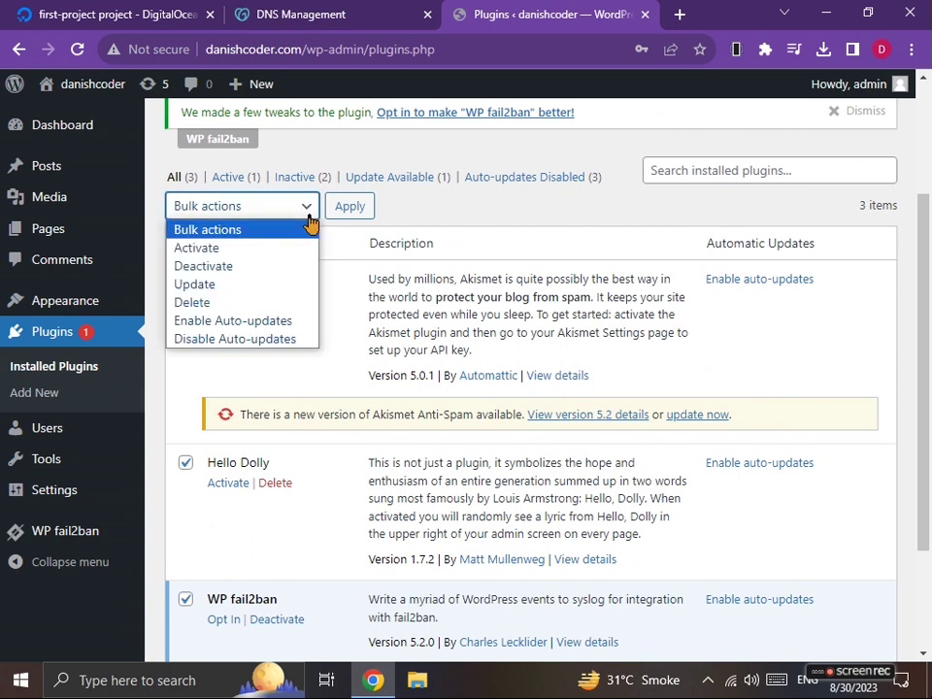
pyautogui.click(265, 304)
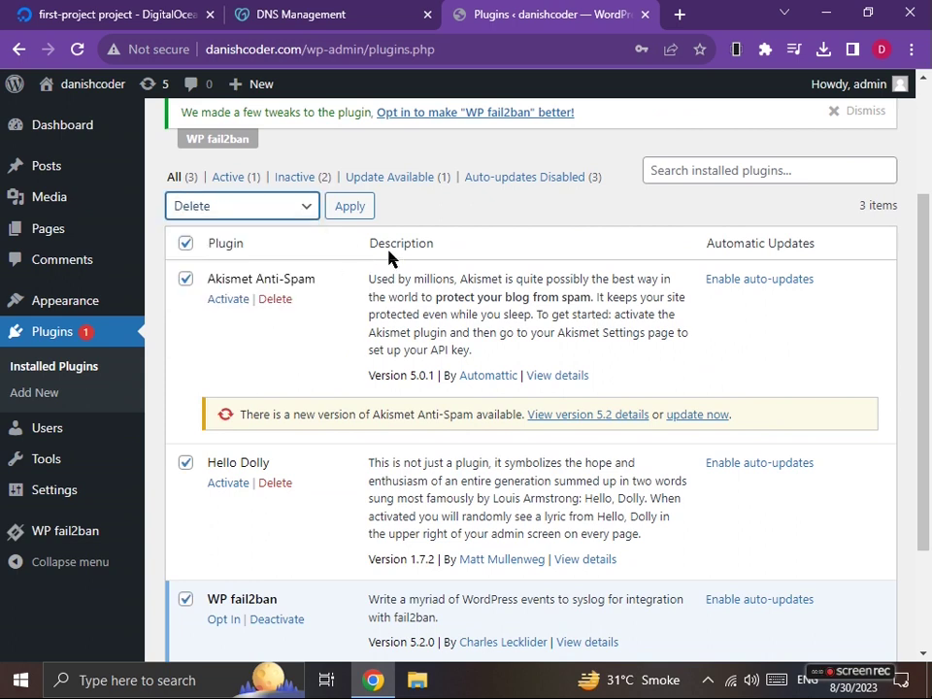
pyautogui.click(347, 207)
pyautogui.click(560, 177)
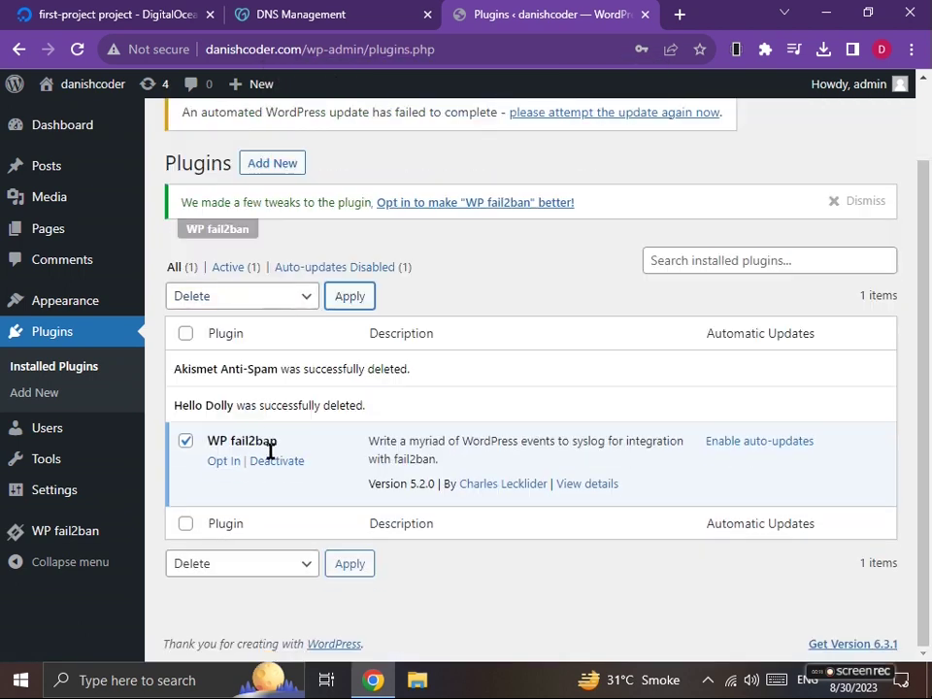
# Deactivate WP fail2ban without feedback and delete it.
pyautogui.click(272, 460)
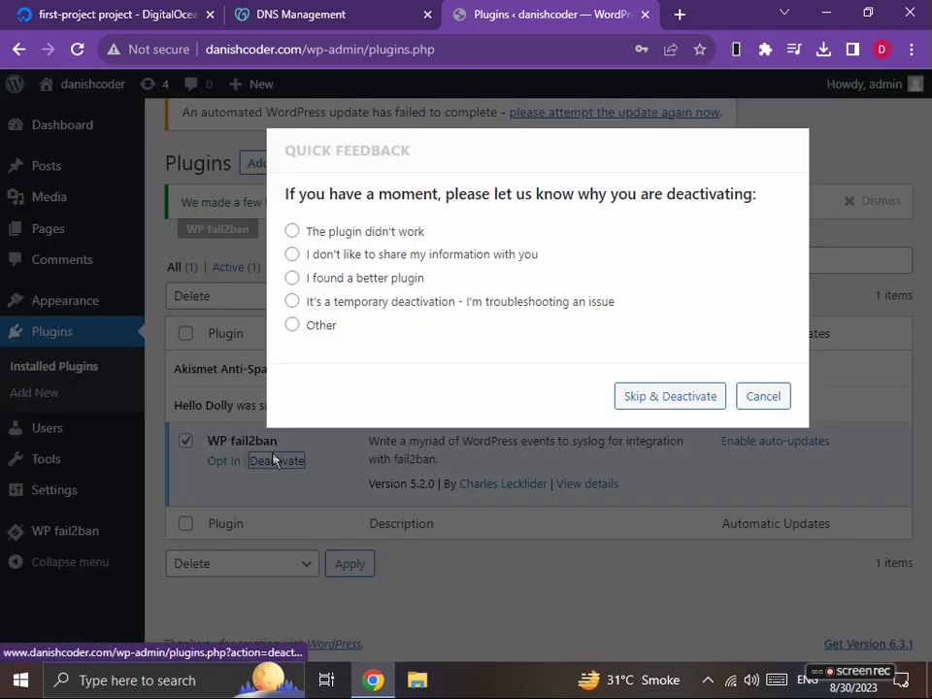
pyautogui.click(667, 397)
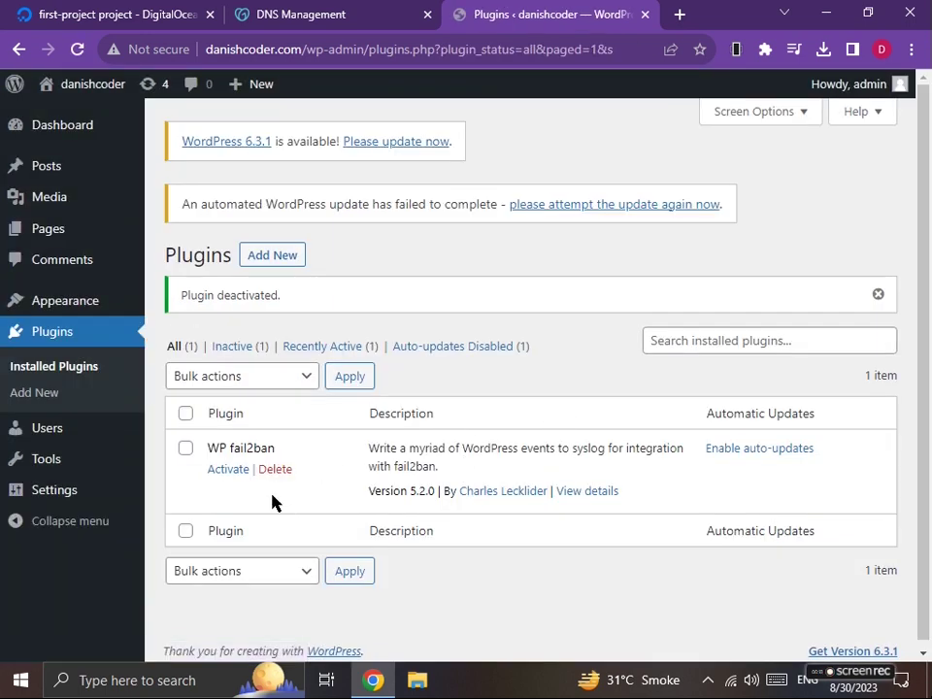
pyautogui.click(271, 470)
pyautogui.press('Return')
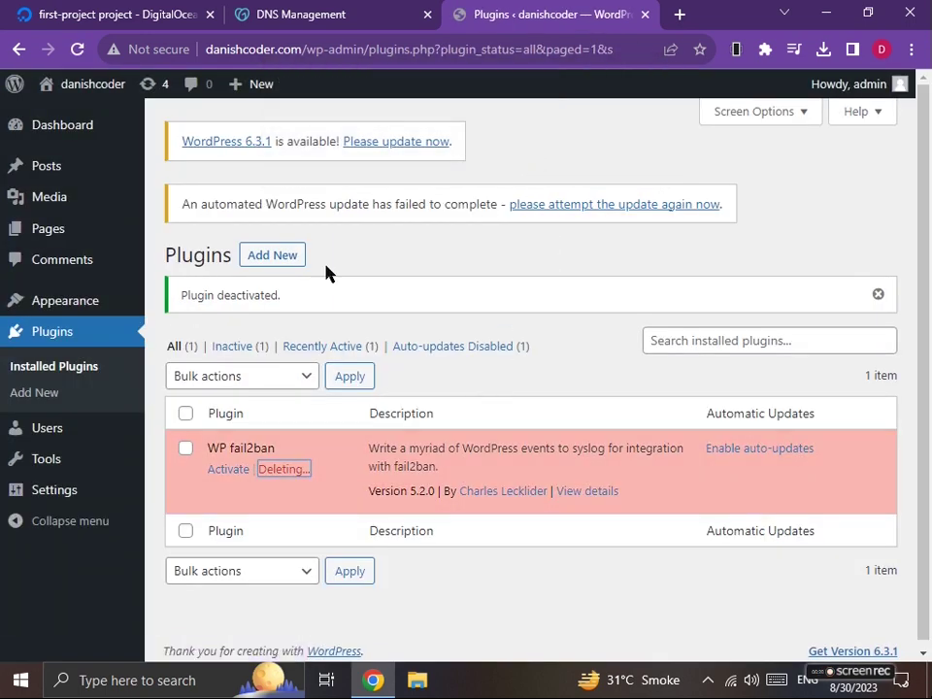
pyautogui.moveTo(55, 293)
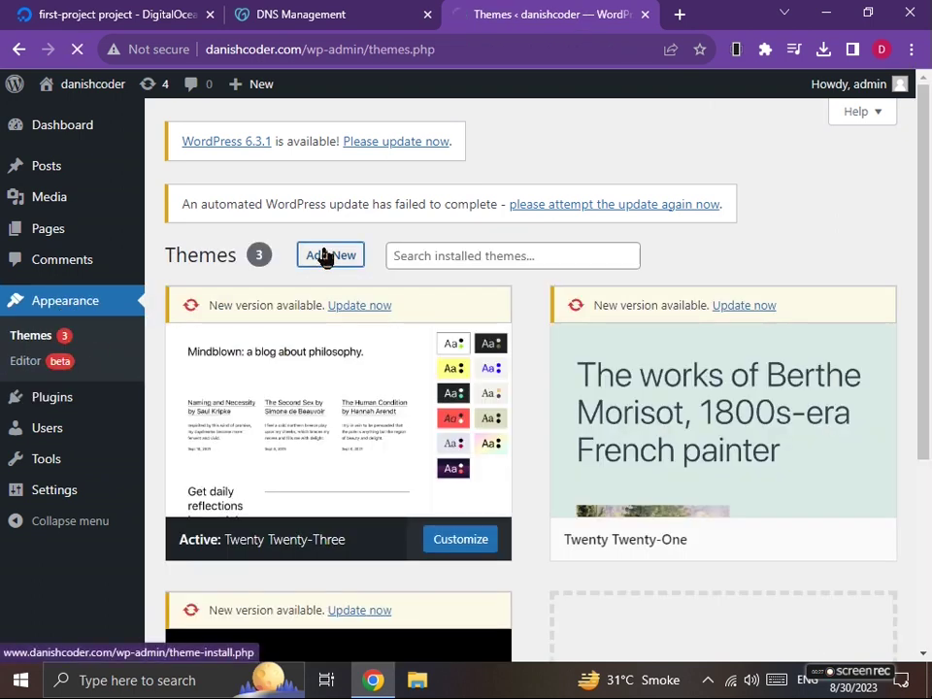
# Search Add New themes for 'astra', then install and activate Astra.
pyautogui.click(323, 254)
pyautogui.click(723, 306)
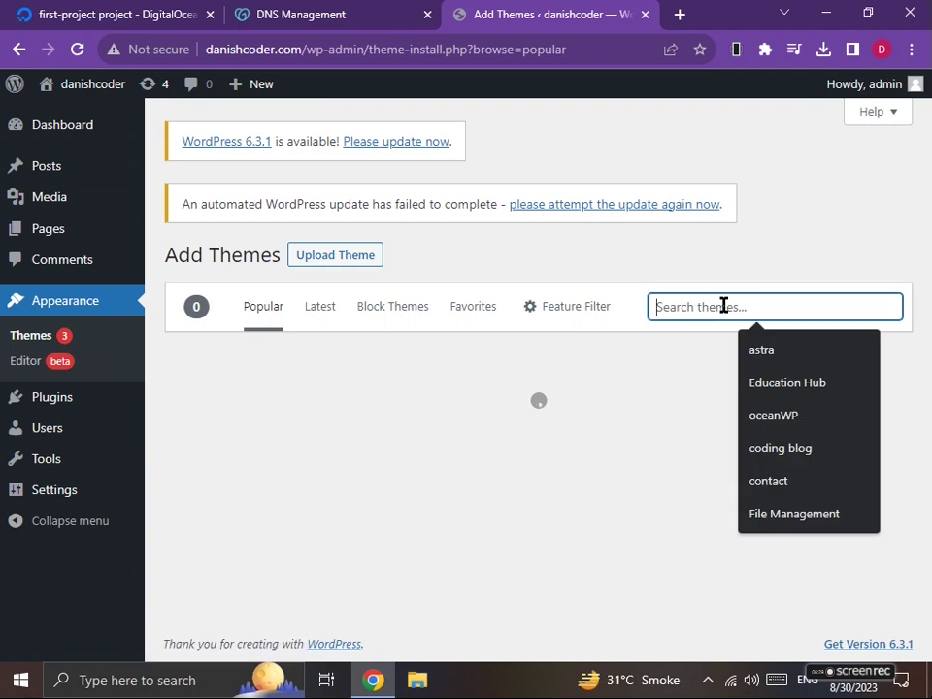
pyautogui.click(761, 349)
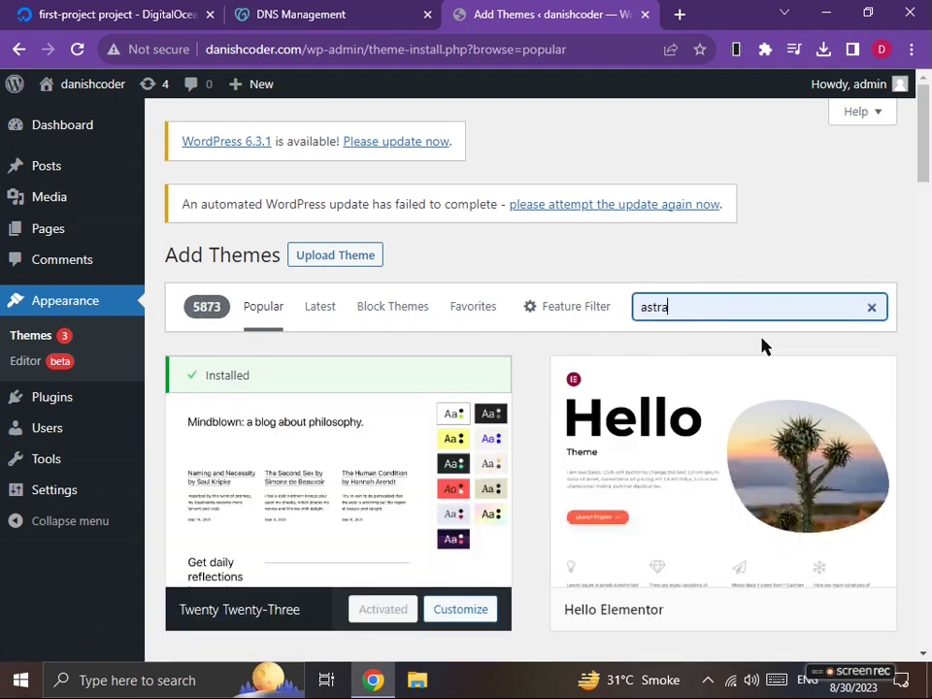
pyautogui.scroll(-2, 513, 232)
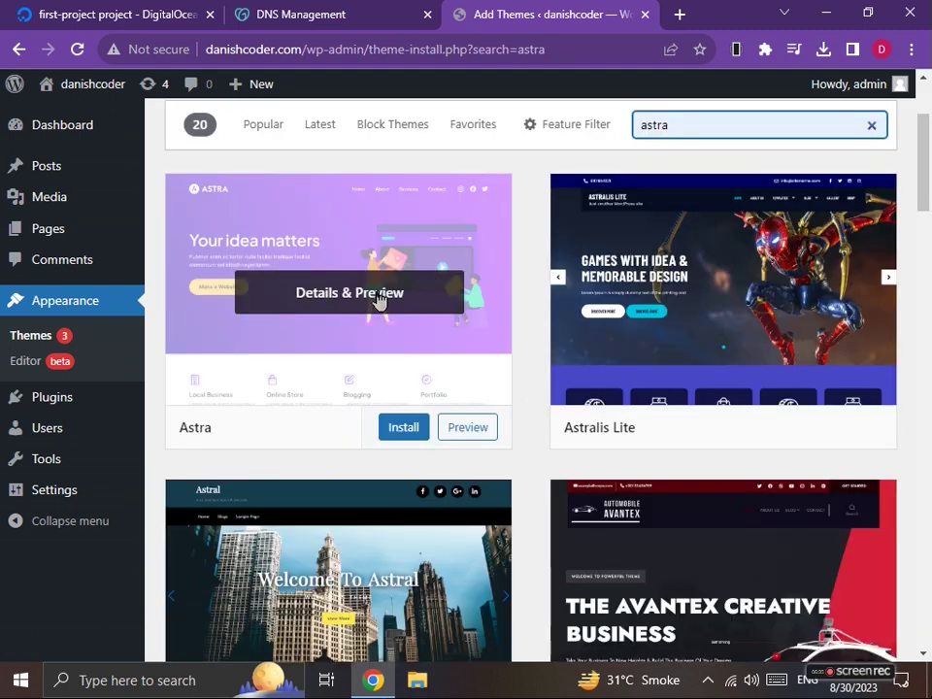
pyautogui.click(404, 428)
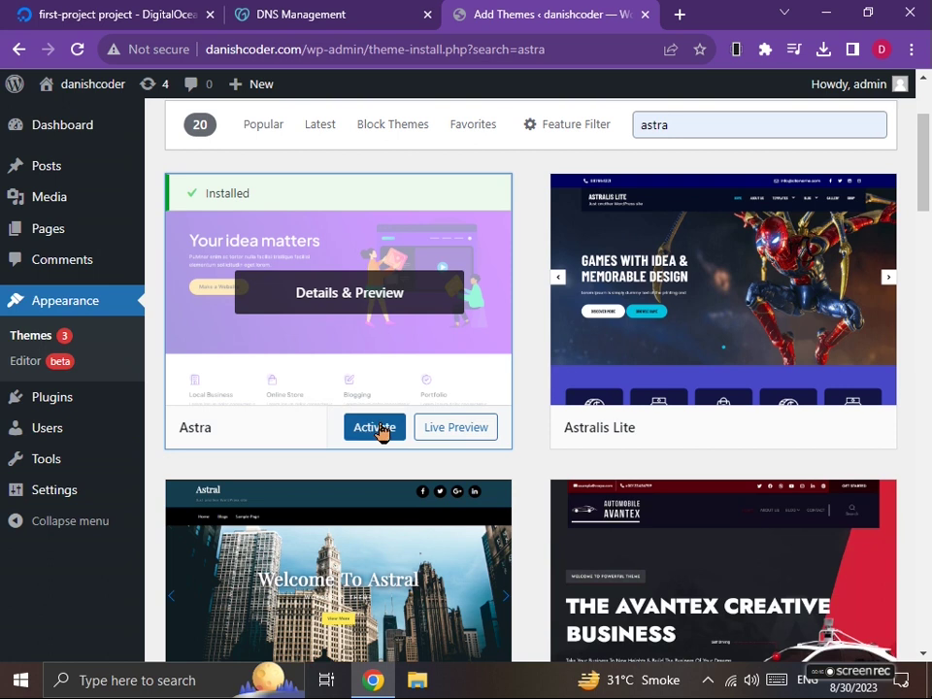
pyautogui.click(375, 428)
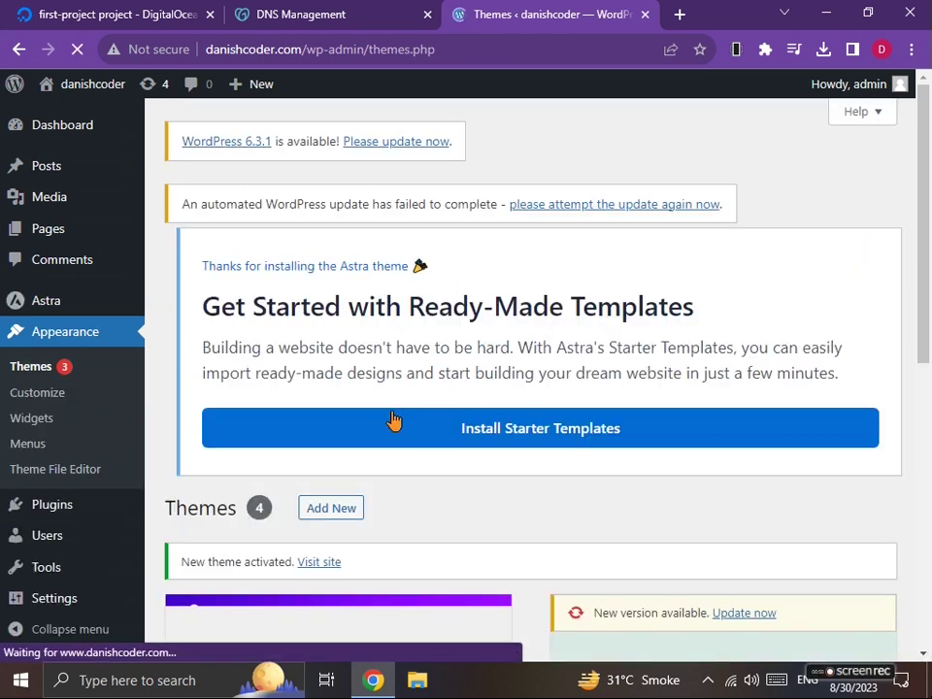
pyautogui.scroll(-2, 378, 398)
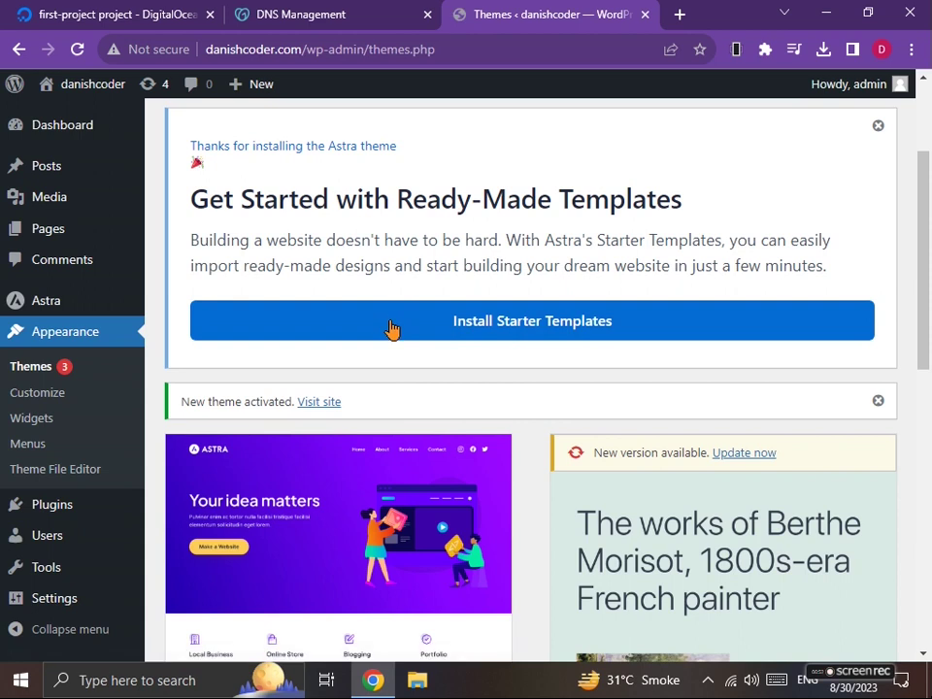
pyautogui.scroll(-3, 388, 335)
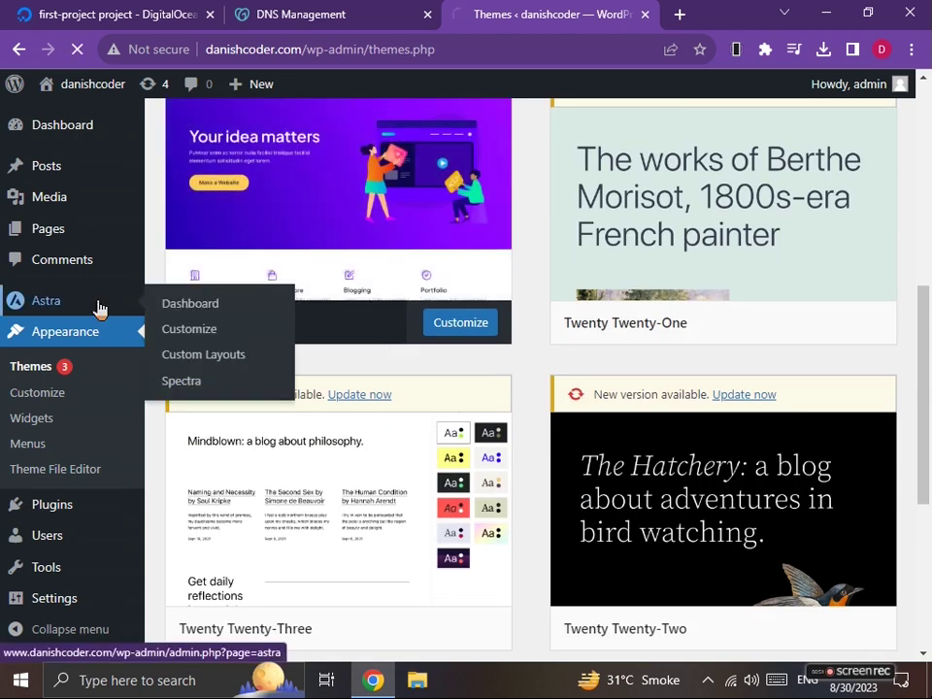
# Open the Astra theme dashboard and look through its settings and Starter Templates sections.
pyautogui.click(98, 306)
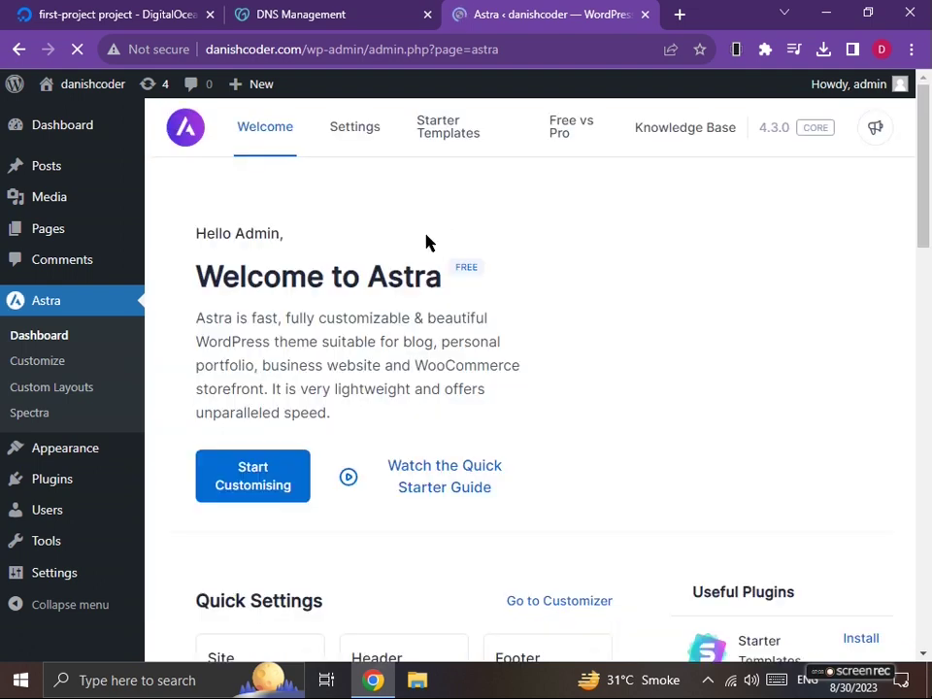
pyautogui.scroll(-3, 462, 469)
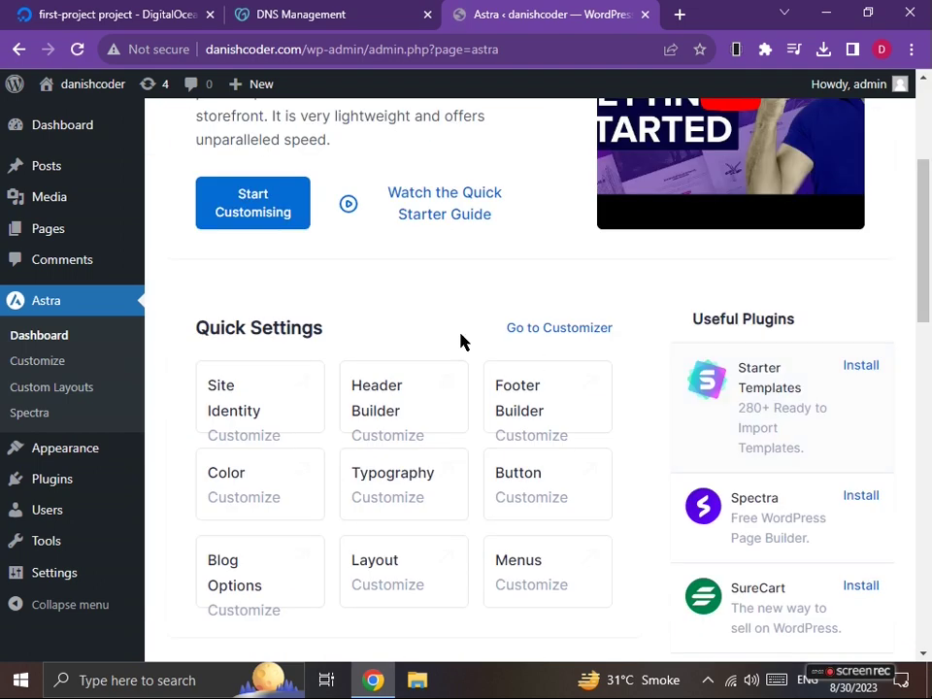
pyautogui.scroll(3, 298, 236)
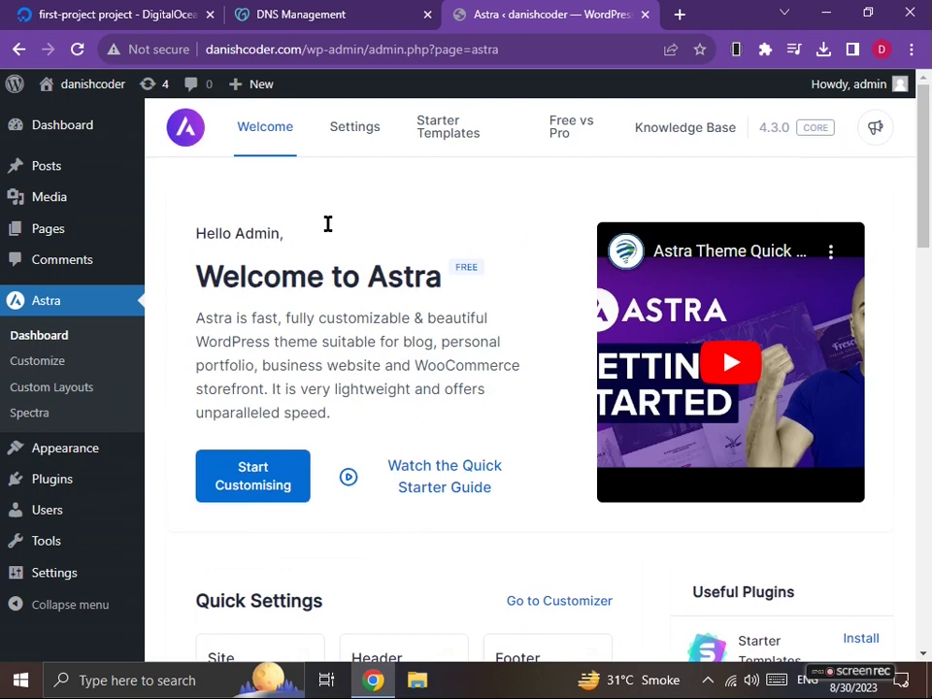
pyautogui.click(340, 152)
pyautogui.click(423, 149)
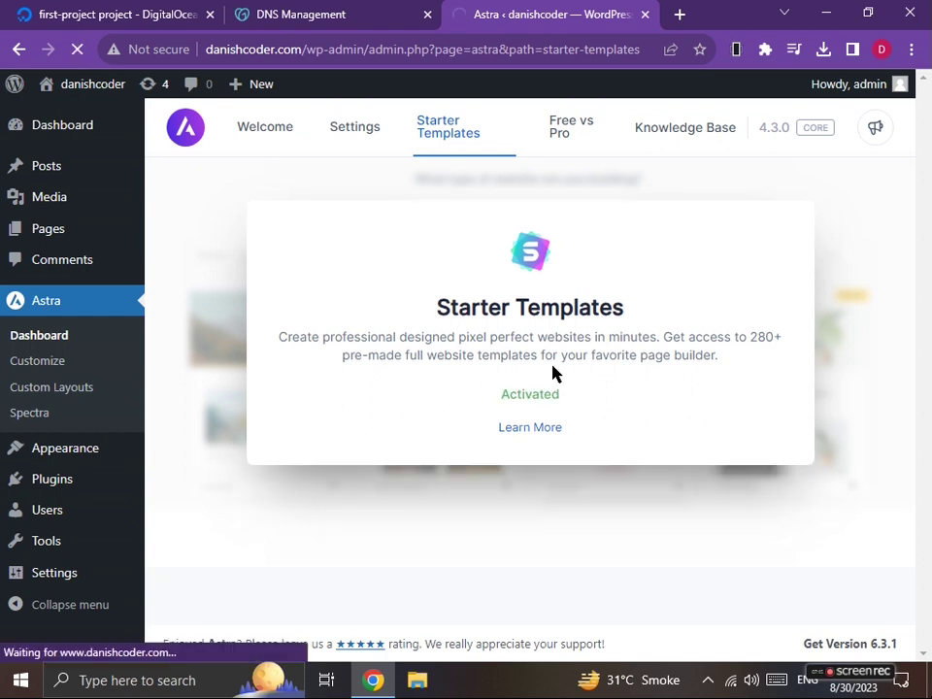
pyautogui.click(278, 150)
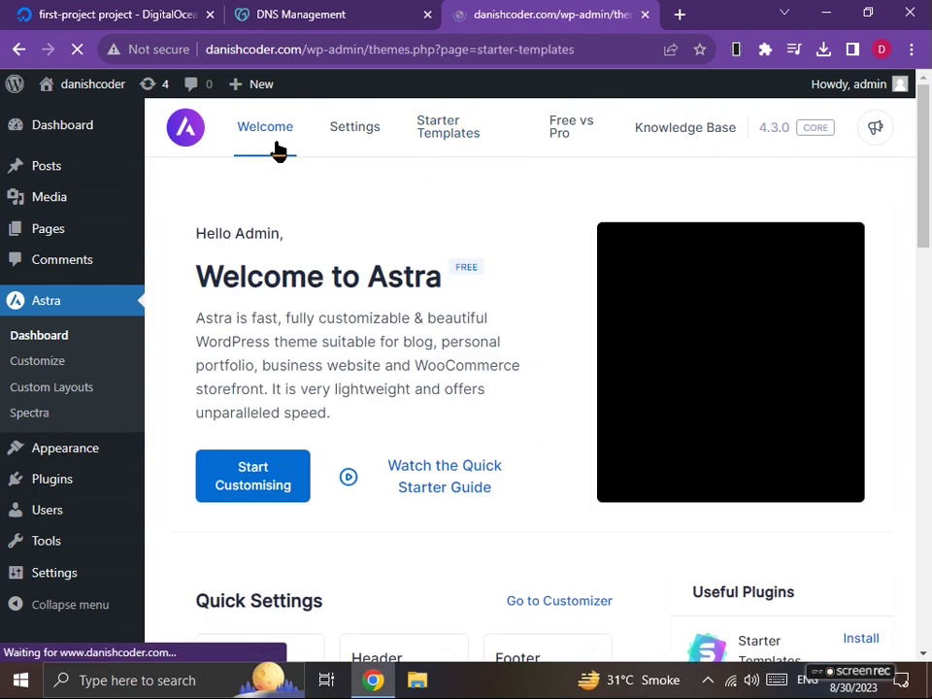
pyautogui.scroll(-2, 408, 408)
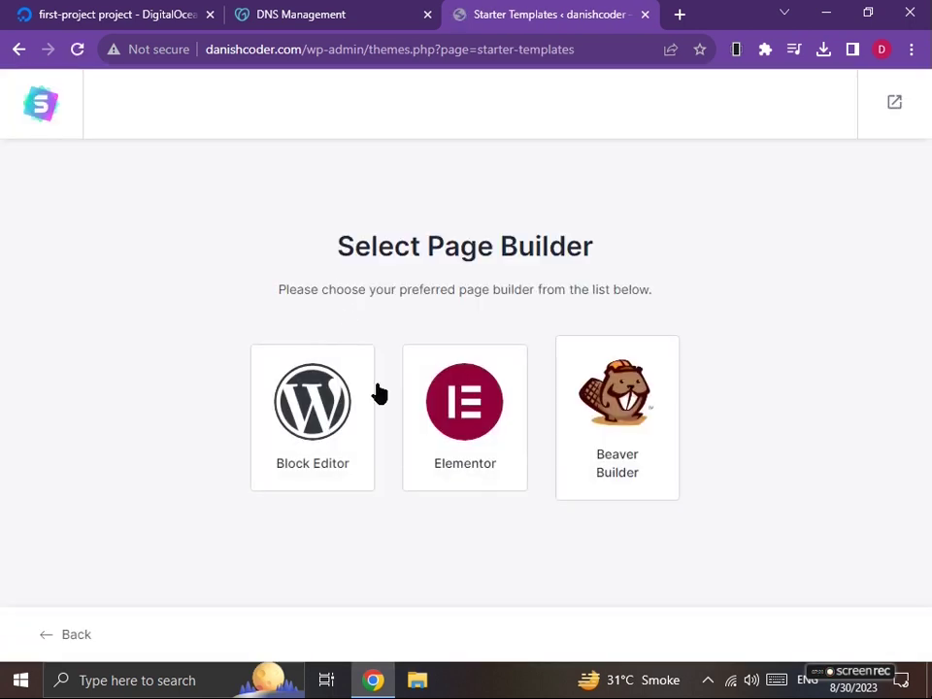
# Choose Elementor as page builder, search templates for 'portfolio', and pick Portfolio & CV.
pyautogui.click(519, 424)
pyautogui.scroll(-3, 480, 360)
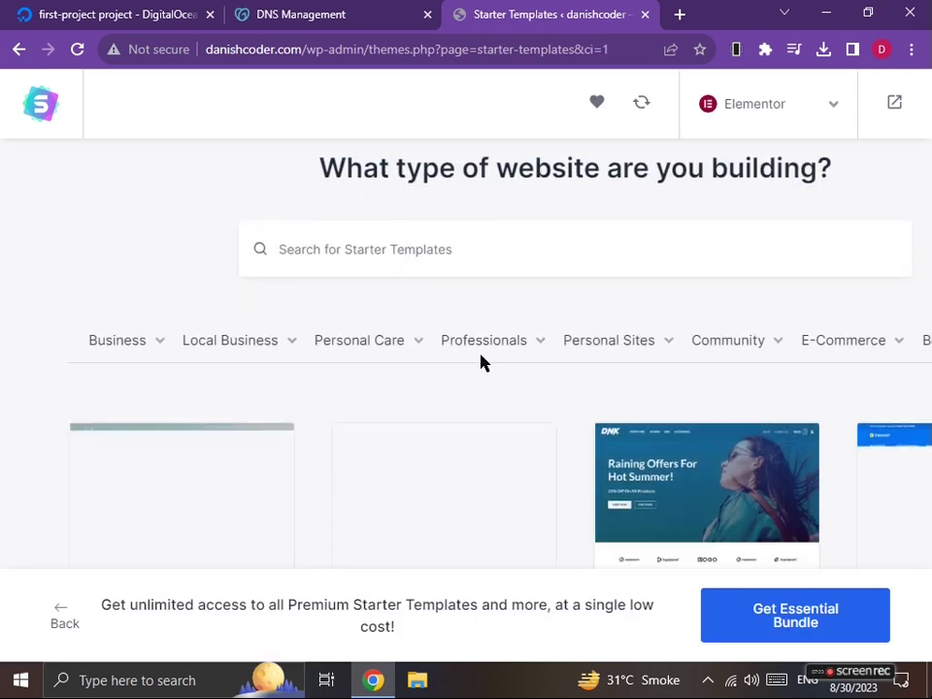
pyautogui.scroll(3, 423, 224)
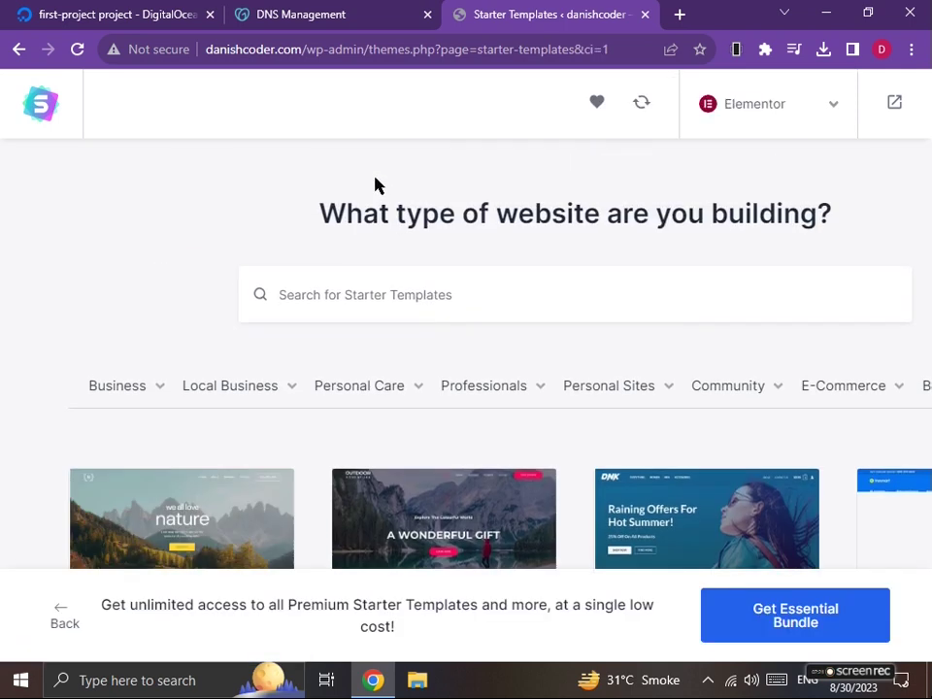
pyautogui.click(391, 301)
pyautogui.write('por')
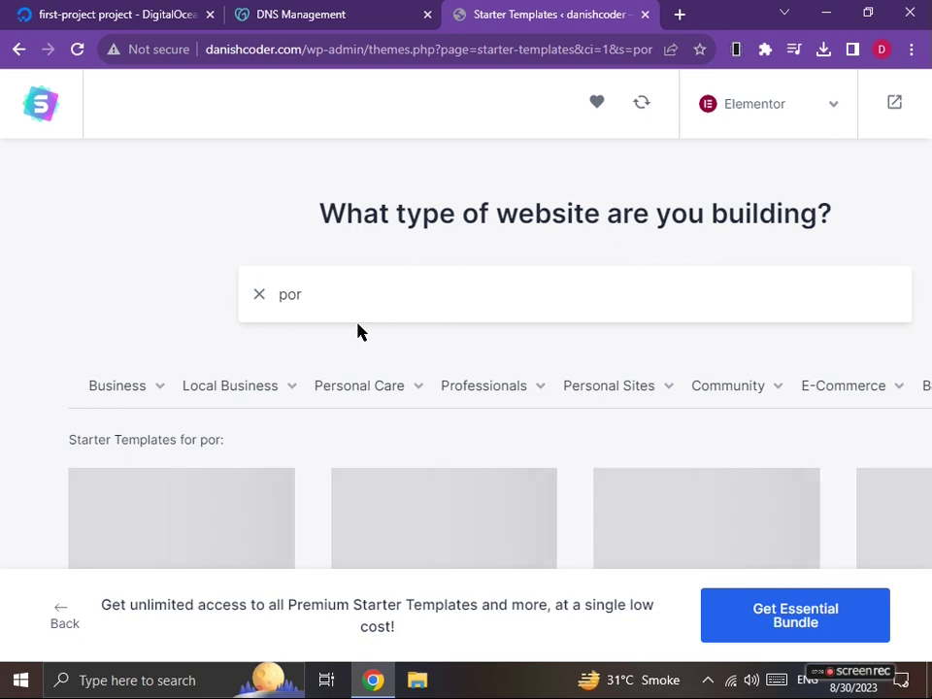
pyautogui.write('tfolio')
pyautogui.scroll(-6, 449, 347)
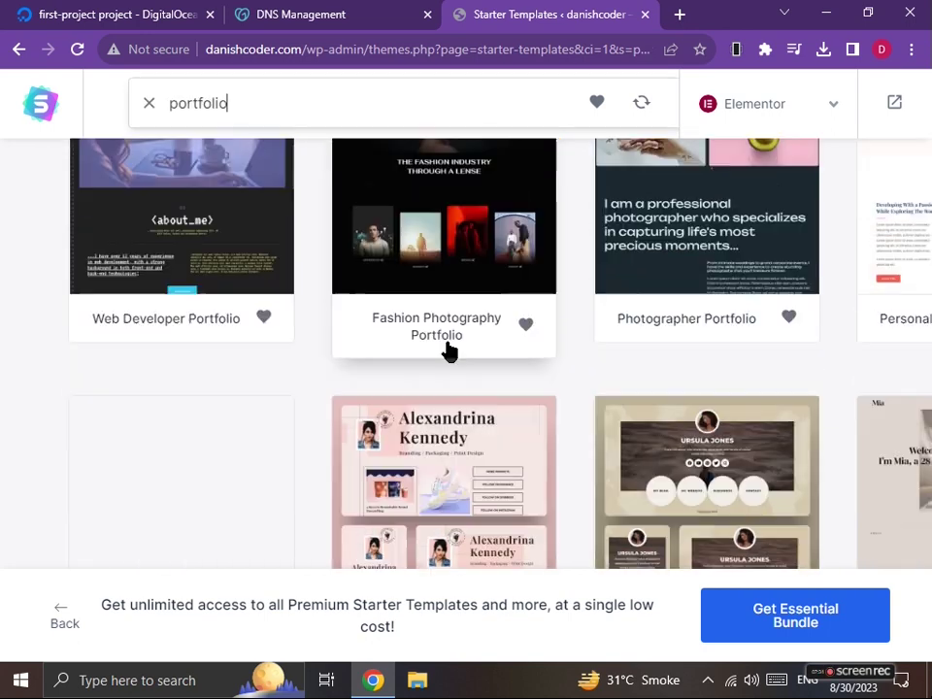
pyautogui.scroll(-5, 476, 346)
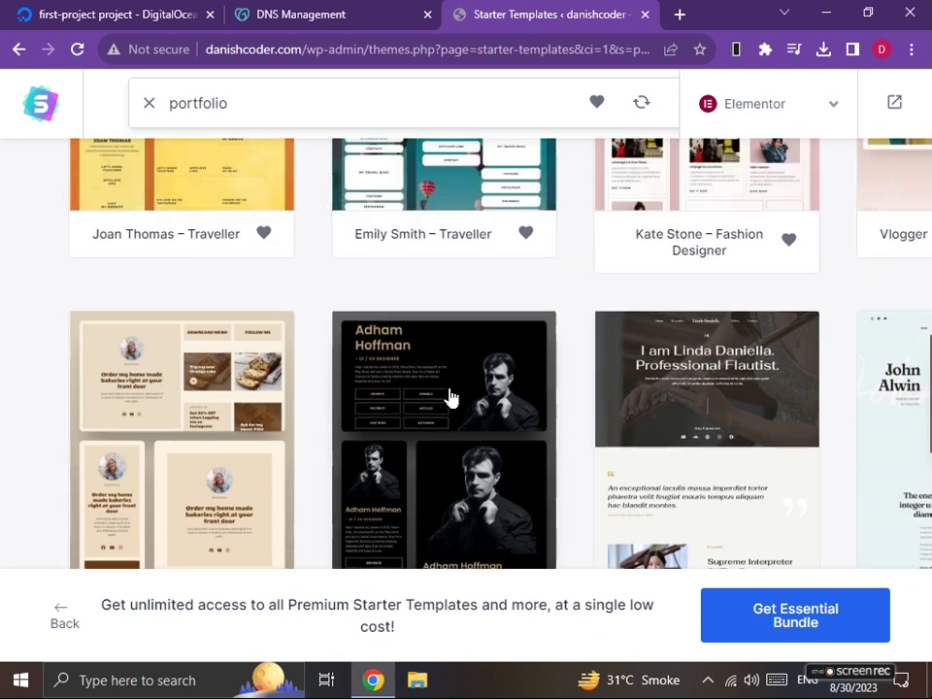
pyautogui.scroll(5, 451, 397)
pyautogui.click(220, 409)
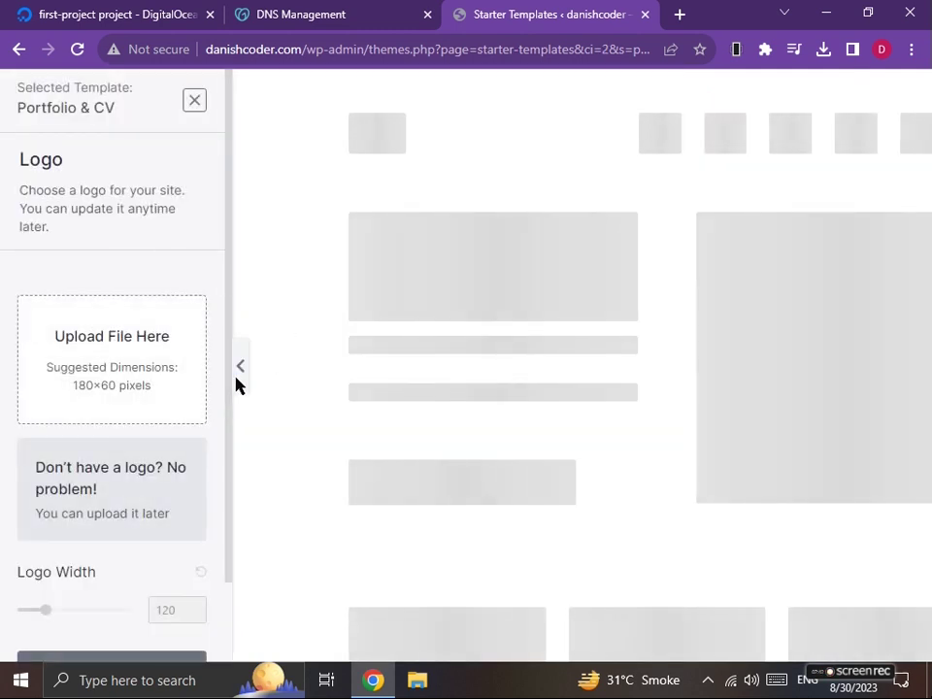
# Skip the logo step and keep the default colours and fonts.
pyautogui.scroll(-1, 171, 406)
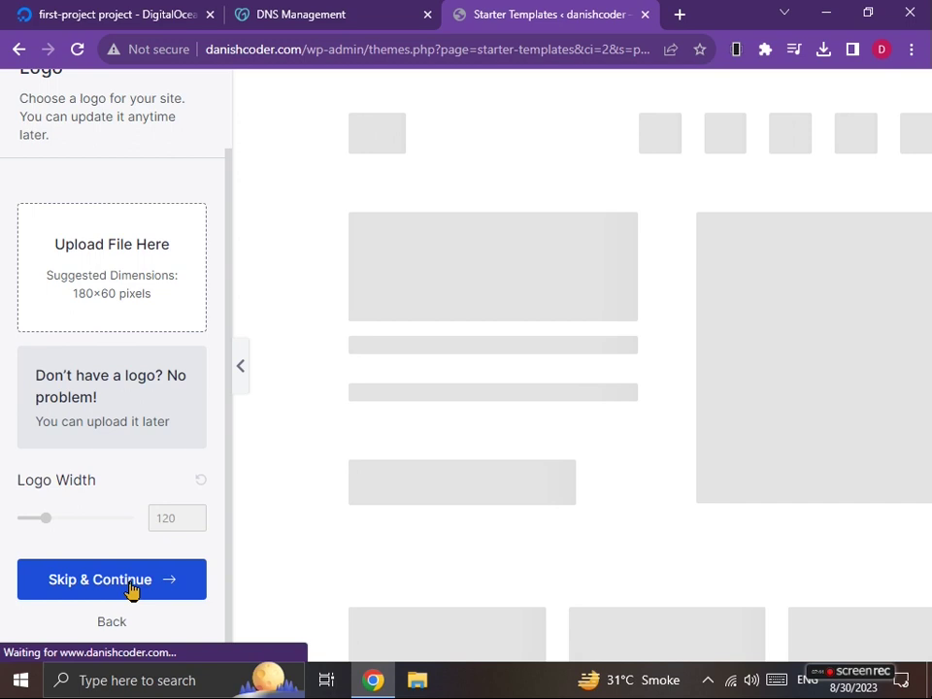
pyautogui.click(132, 582)
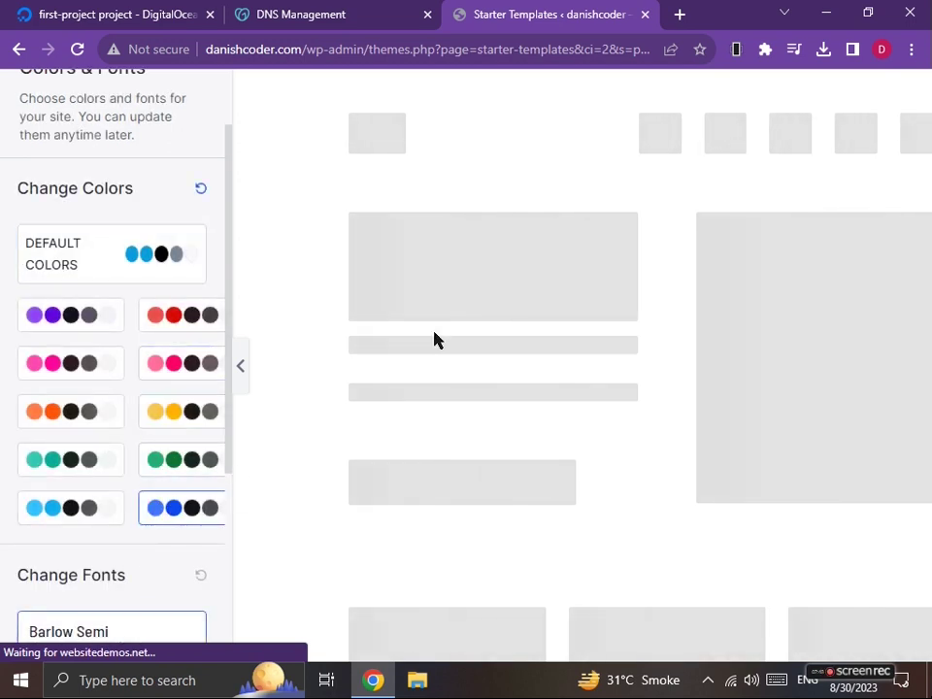
pyautogui.scroll(-3, 427, 374)
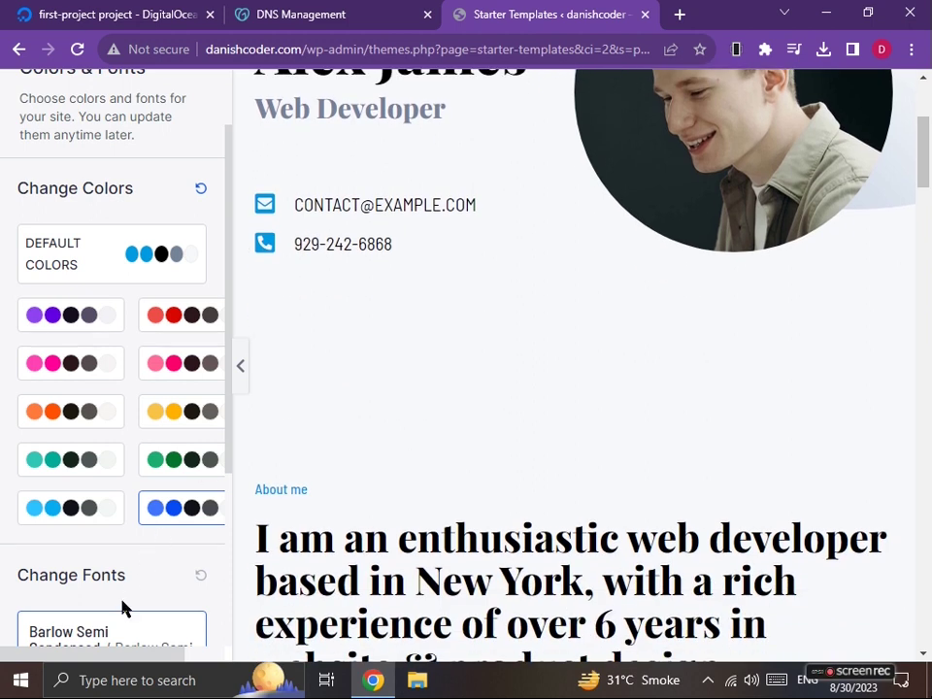
pyautogui.scroll(-3, 122, 607)
pyautogui.click(129, 571)
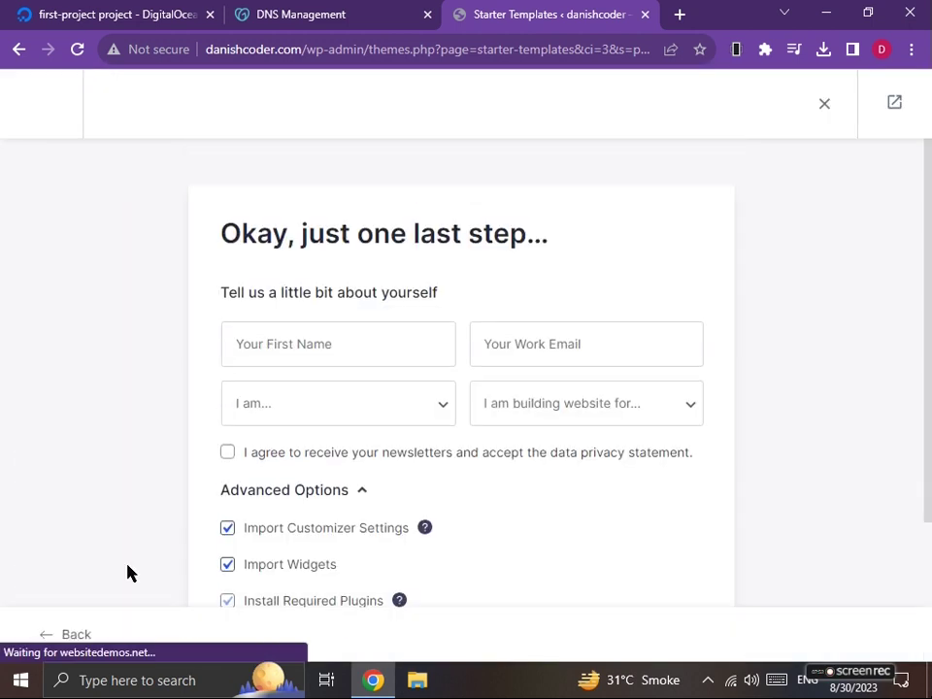
# Fill the first name and work e-mail fields from saved suggestions.
pyautogui.click(360, 357)
pyautogui.click(374, 428)
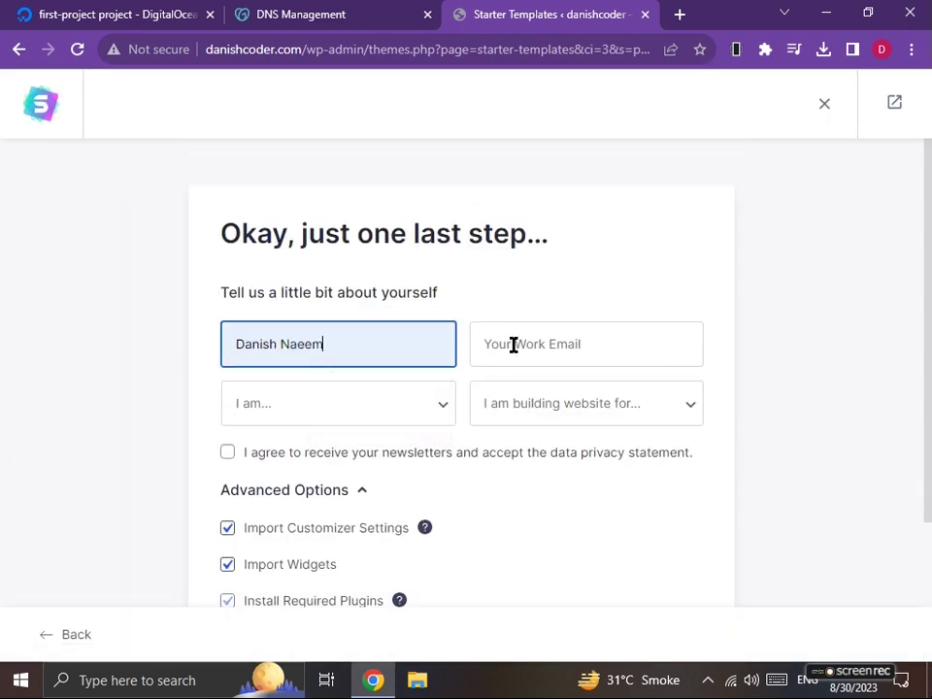
pyautogui.click(513, 346)
pyautogui.click(591, 406)
# Set experience to Intermediate and audience to Myself/My Company, then submit to build the site.
pyautogui.click(353, 416)
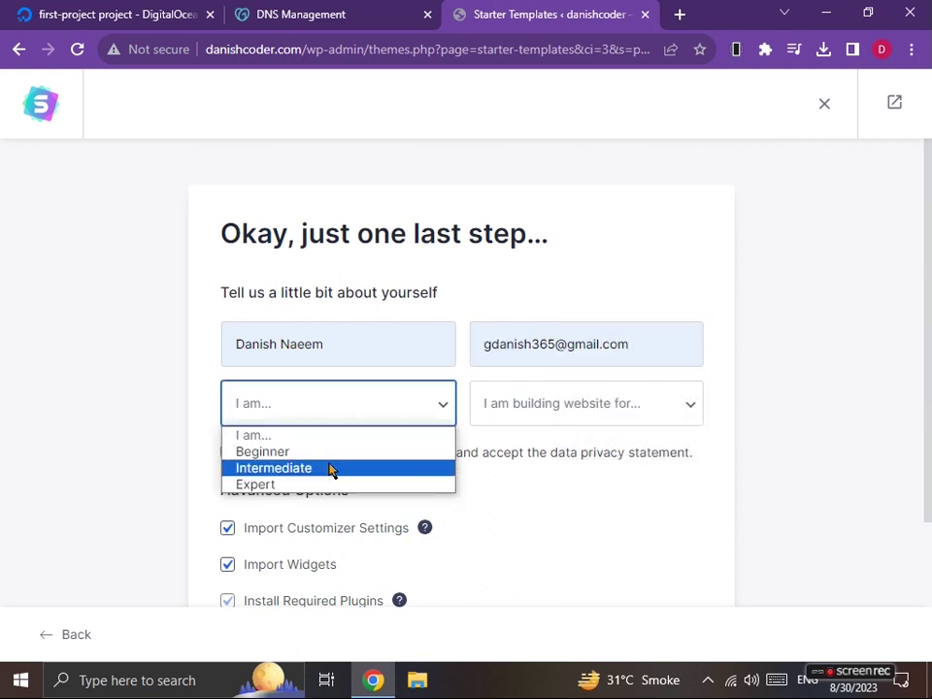
pyautogui.click(329, 470)
pyautogui.click(553, 408)
pyautogui.click(552, 462)
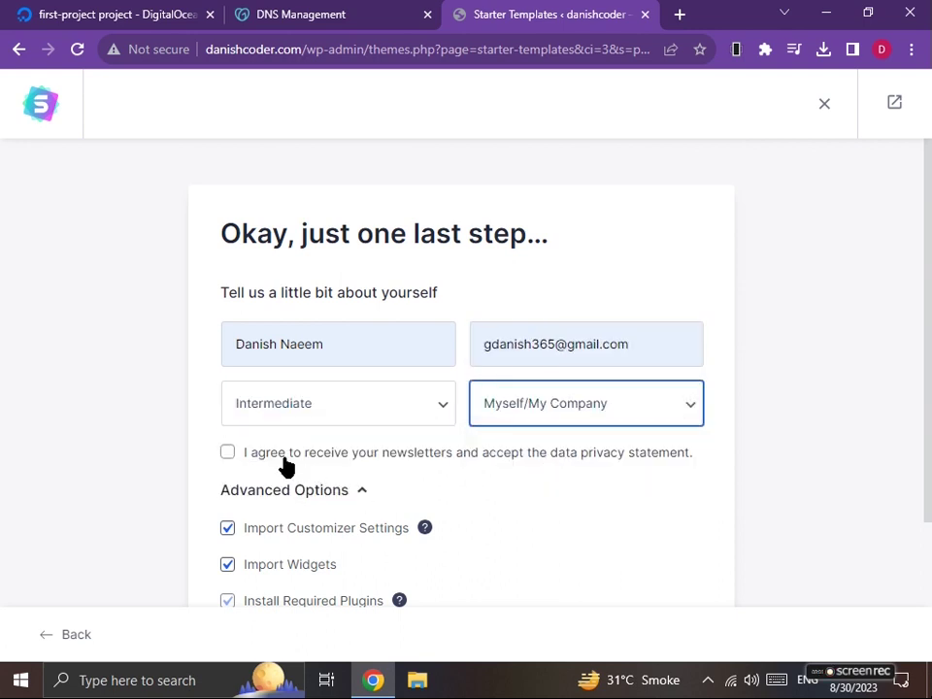
pyautogui.scroll(-3, 291, 455)
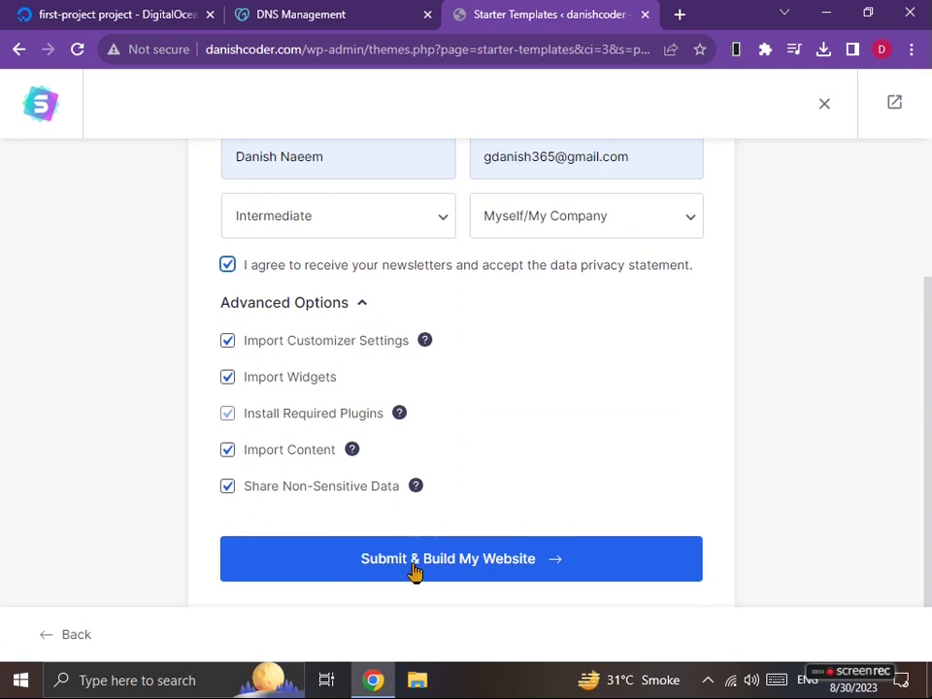
pyautogui.click(413, 561)
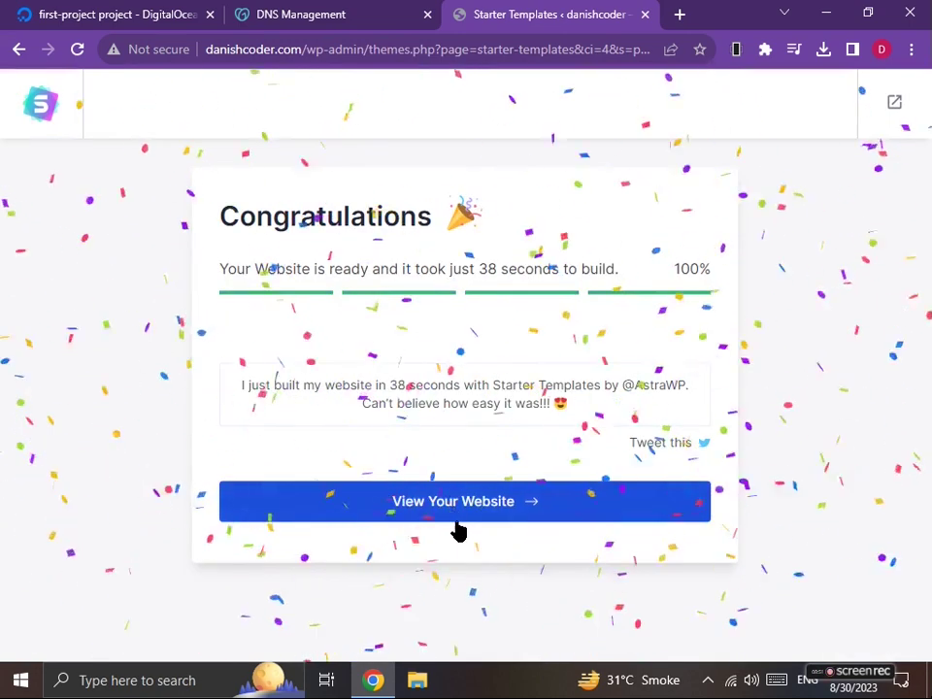
pyautogui.hotkey('ctrl', 't')
pyautogui.write('www.danishcoder.com')
pyautogui.press('Return')
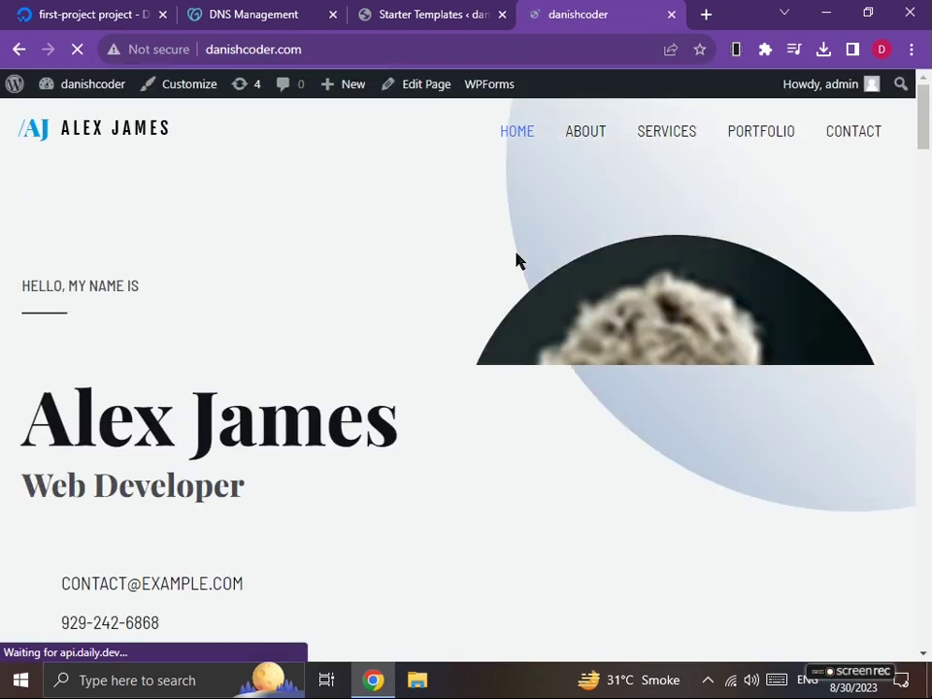
# Scroll through the imported home page, then go to the About page.
pyautogui.scroll(-6, 420, 305)
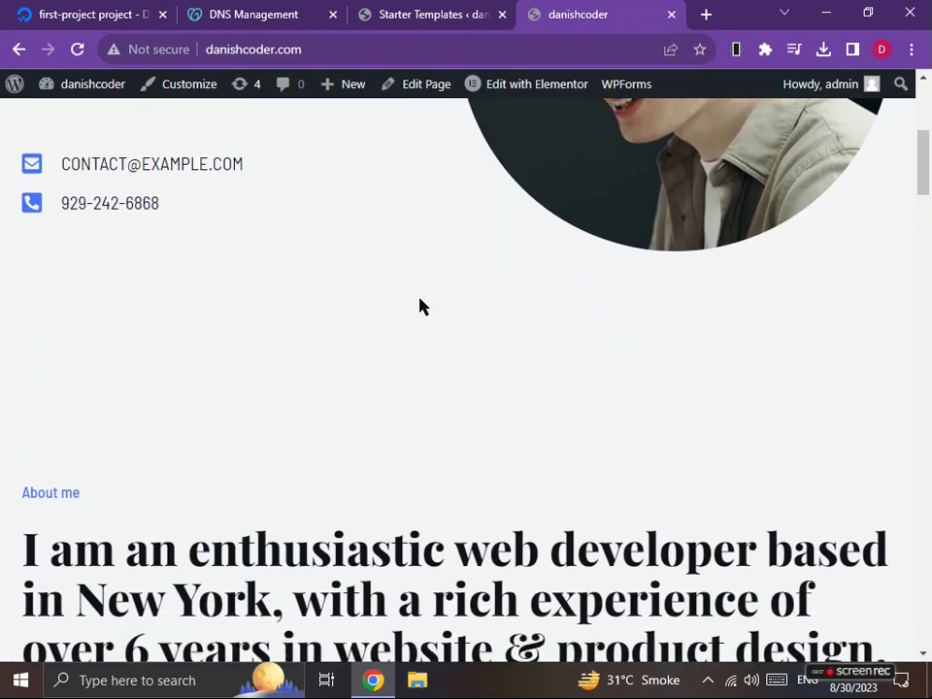
pyautogui.scroll(-12, 420, 305)
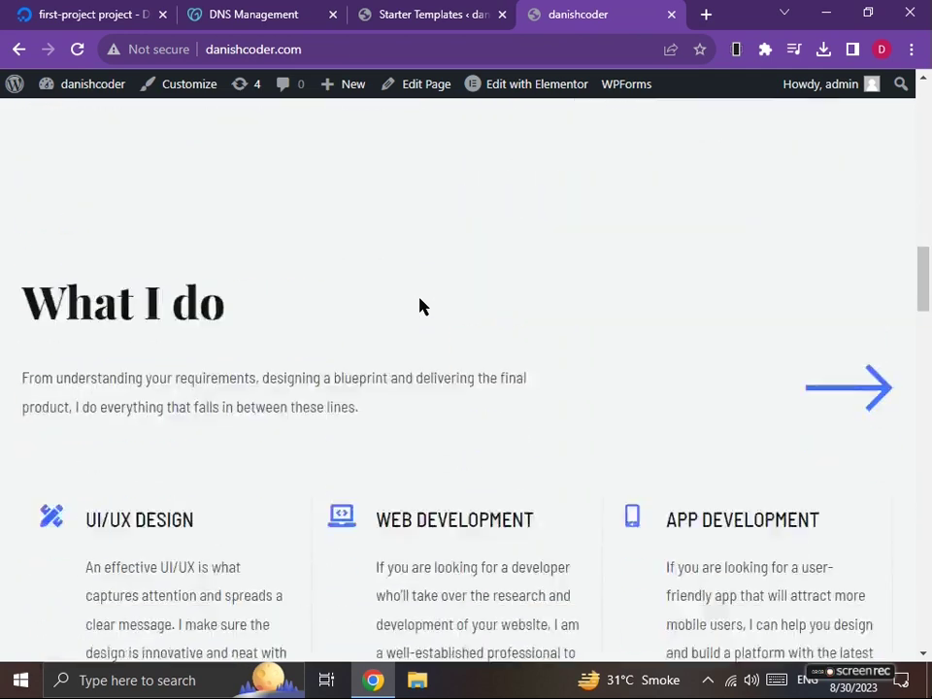
pyautogui.scroll(-15, 420, 306)
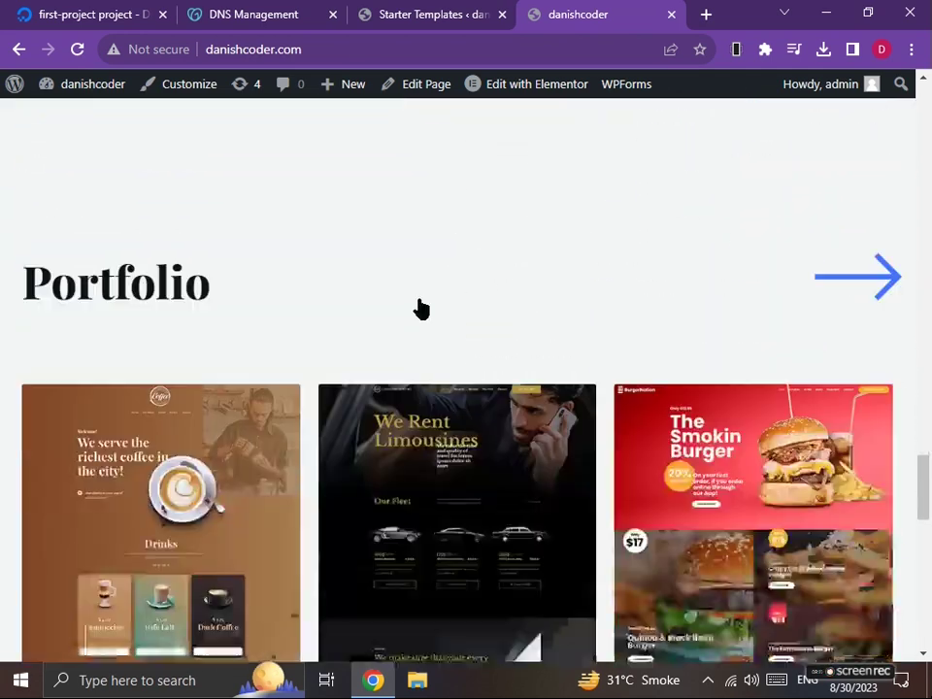
pyautogui.scroll(-6, 420, 306)
pyautogui.scroll(16, 420, 306)
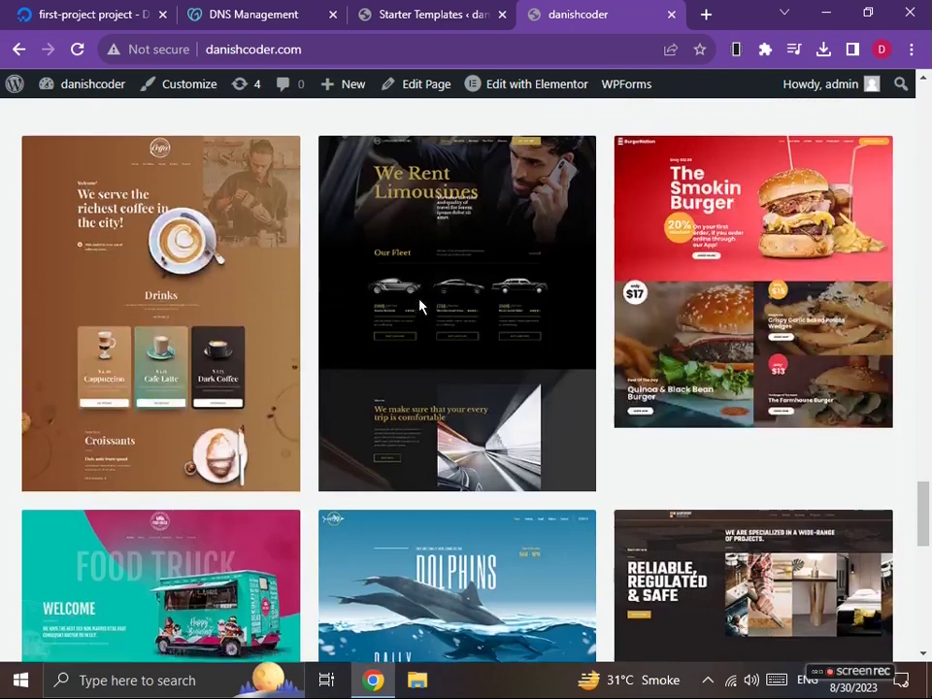
pyautogui.scroll(15, 420, 305)
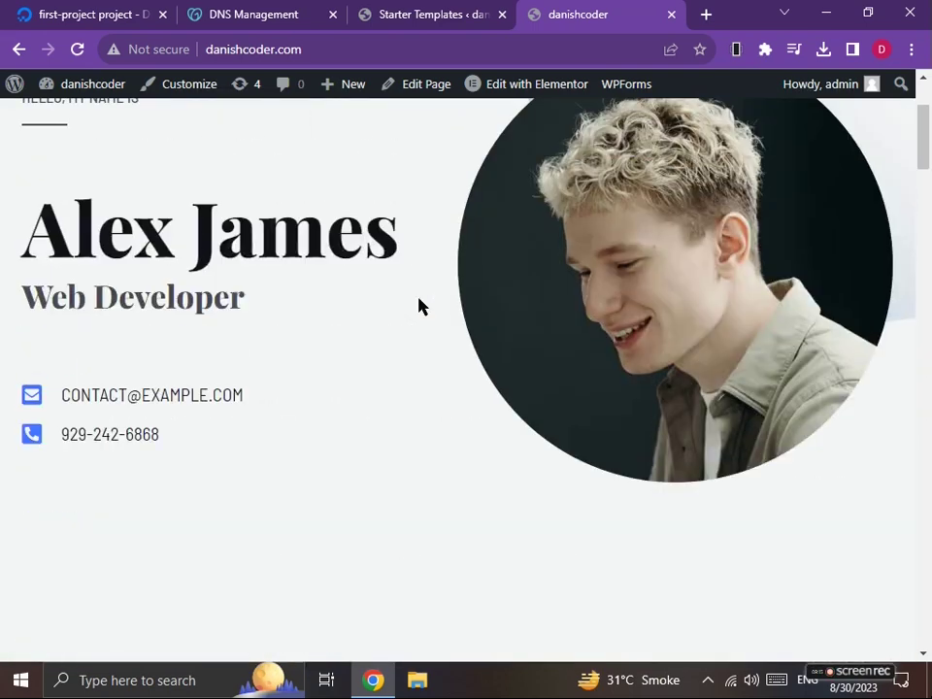
pyautogui.scroll(2, 421, 306)
pyautogui.click(599, 142)
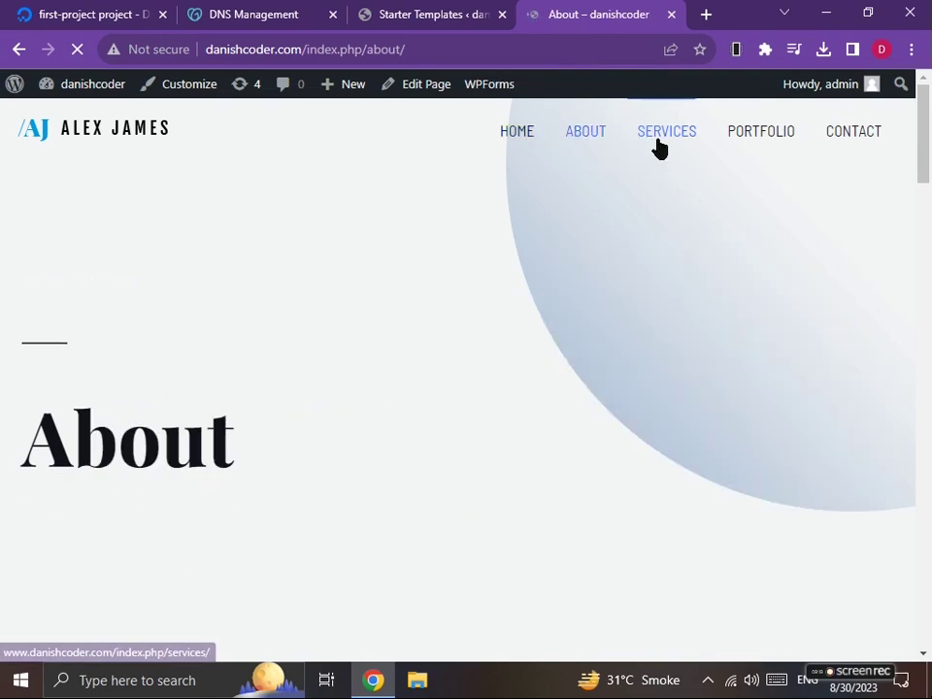
# Review the About page, then go to the Services page.
pyautogui.scroll(-20, 626, 228)
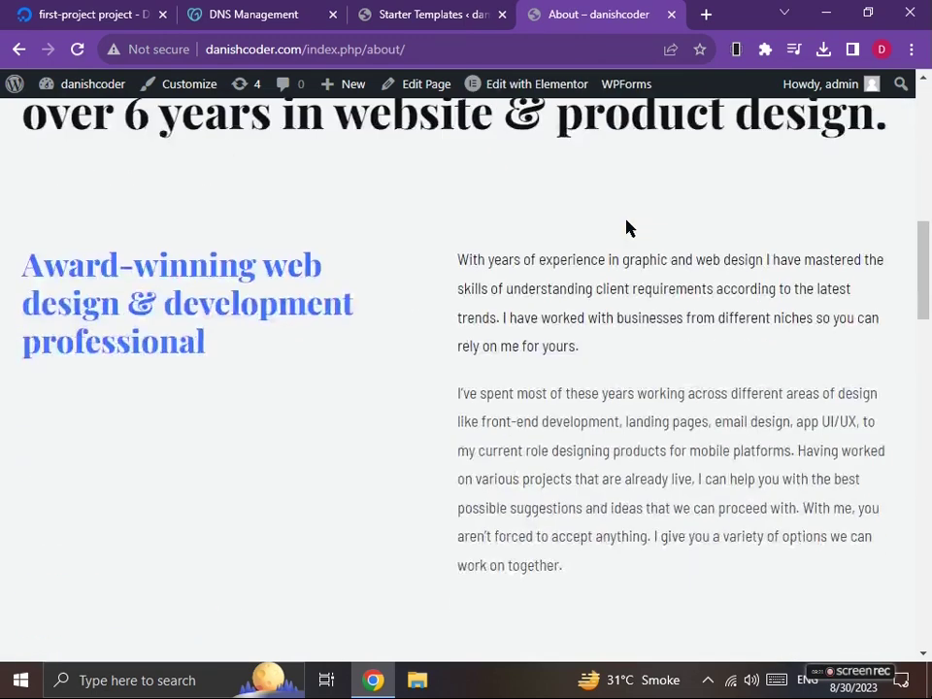
pyautogui.scroll(-7, 626, 229)
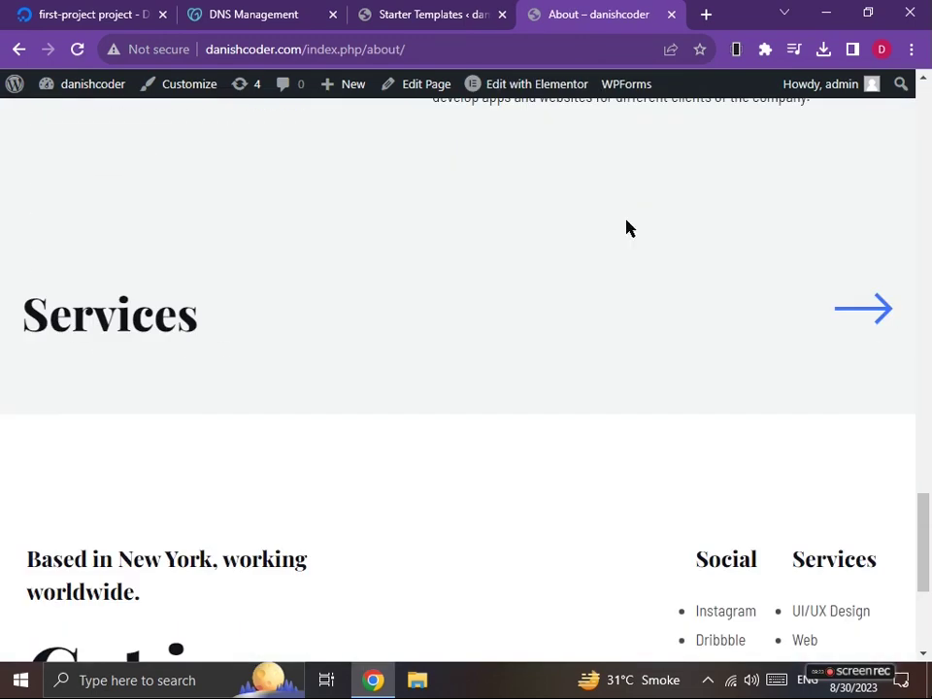
pyautogui.scroll(9, 626, 228)
pyautogui.scroll(18, 625, 228)
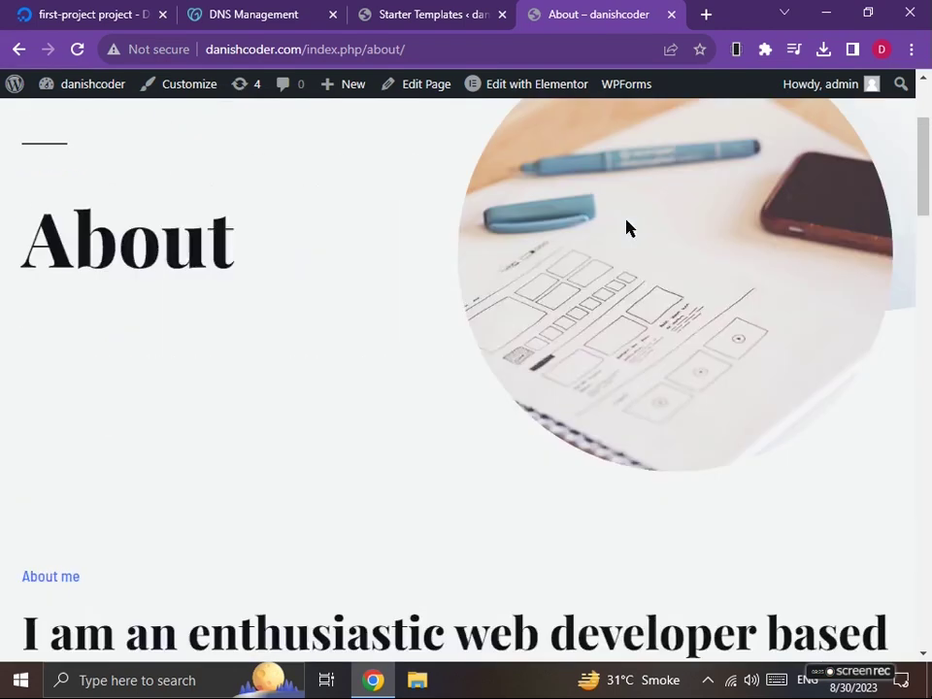
pyautogui.click(660, 155)
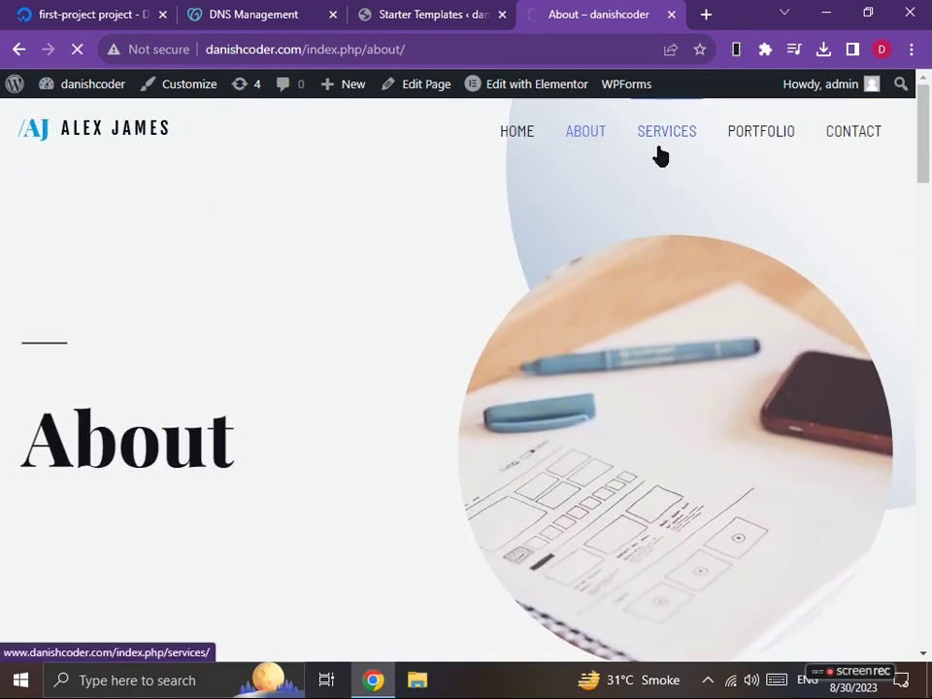
# Browse the Services page, then go to the Portfolio page.
pyautogui.scroll(-12, 614, 294)
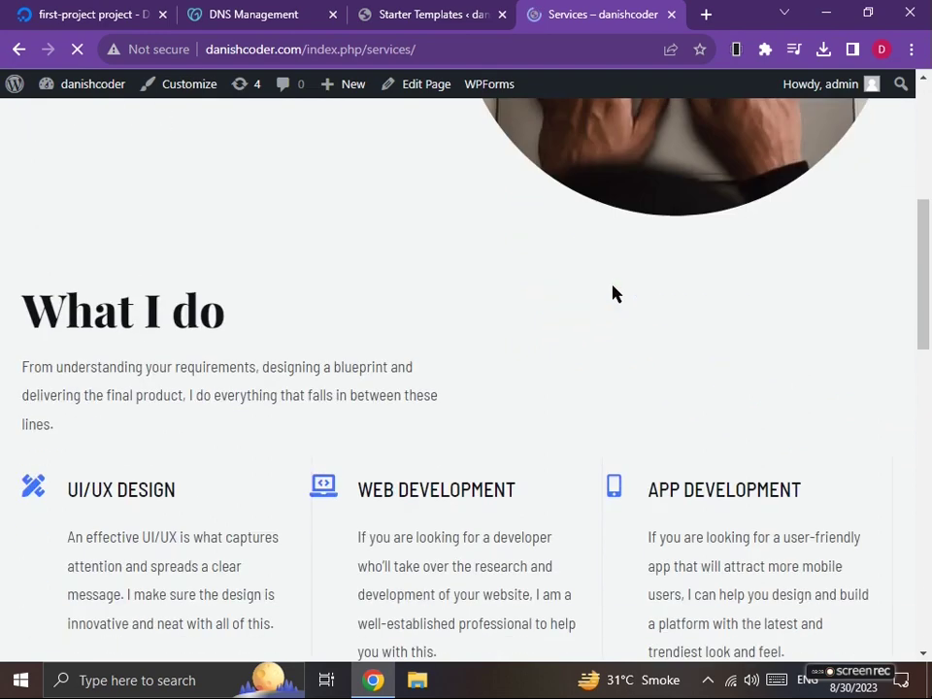
pyautogui.scroll(-6, 614, 294)
pyautogui.scroll(15, 614, 294)
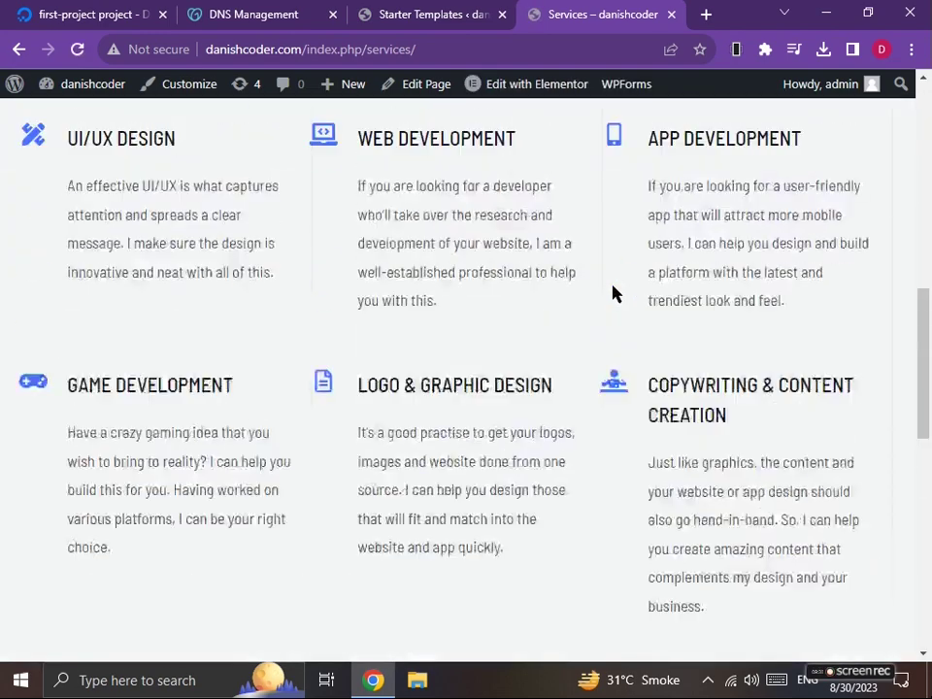
pyautogui.scroll(2, 613, 294)
pyautogui.click(765, 152)
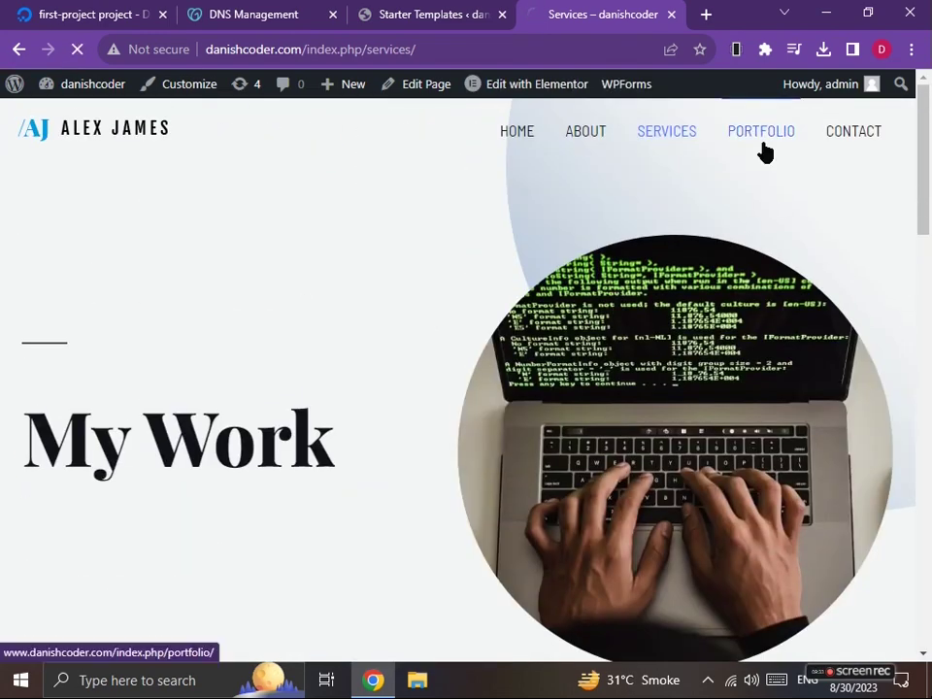
# Scroll through the Portfolio page's UI/UX Design project gallery.
pyautogui.scroll(-3, 524, 268)
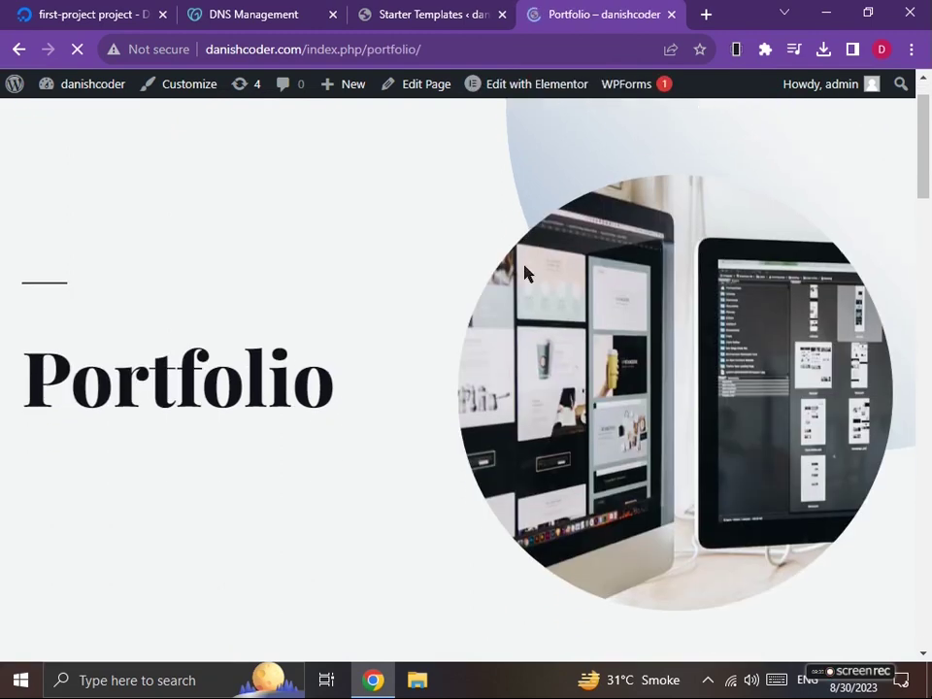
pyautogui.scroll(-10, 524, 275)
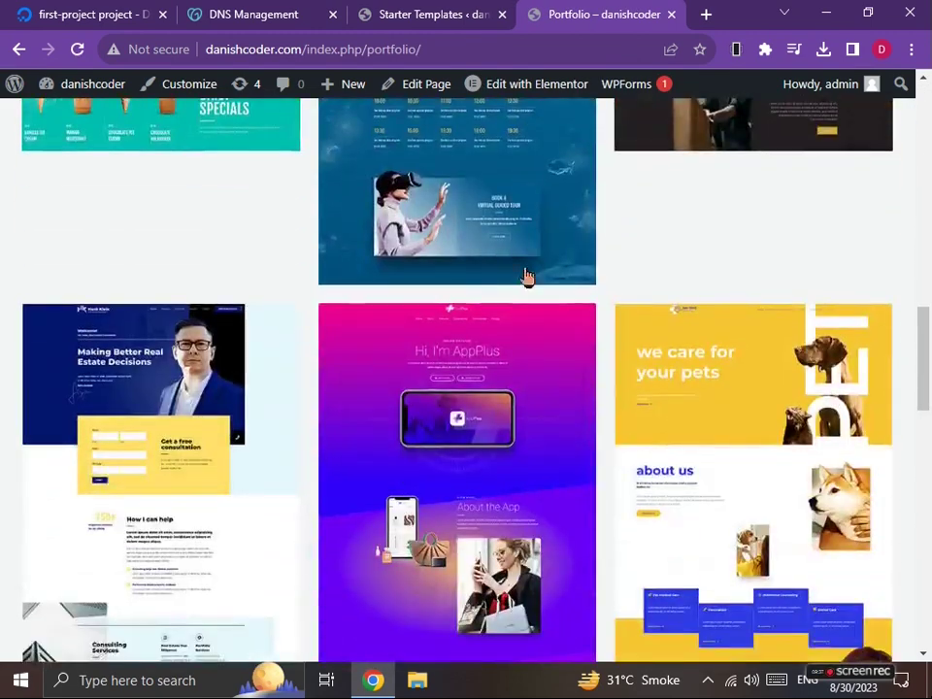
pyautogui.scroll(-6, 524, 278)
pyautogui.scroll(9, 524, 276)
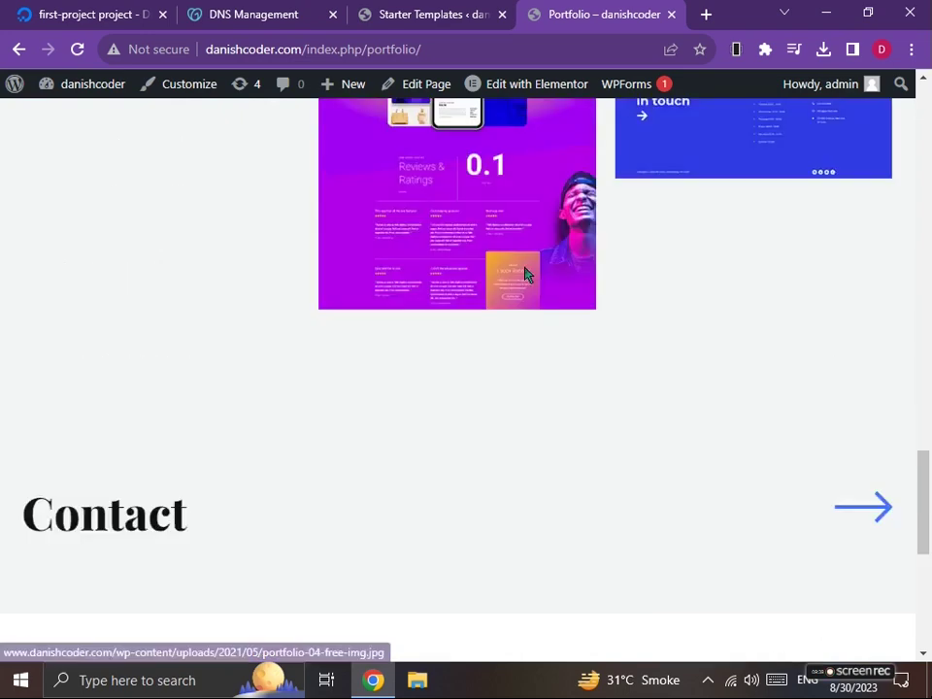
pyautogui.scroll(12, 524, 272)
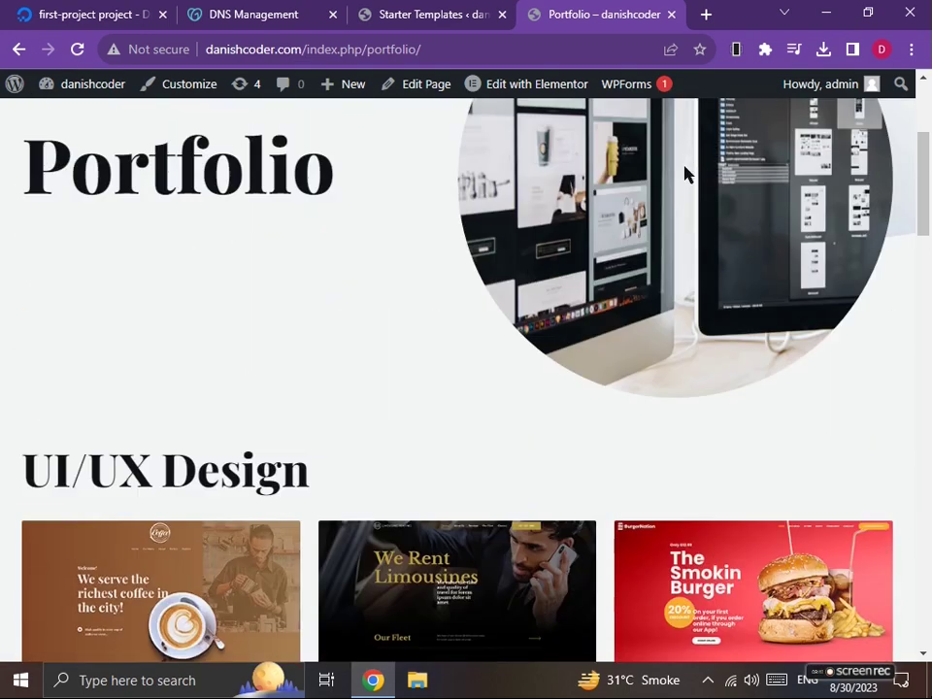
pyautogui.scroll(4, 687, 175)
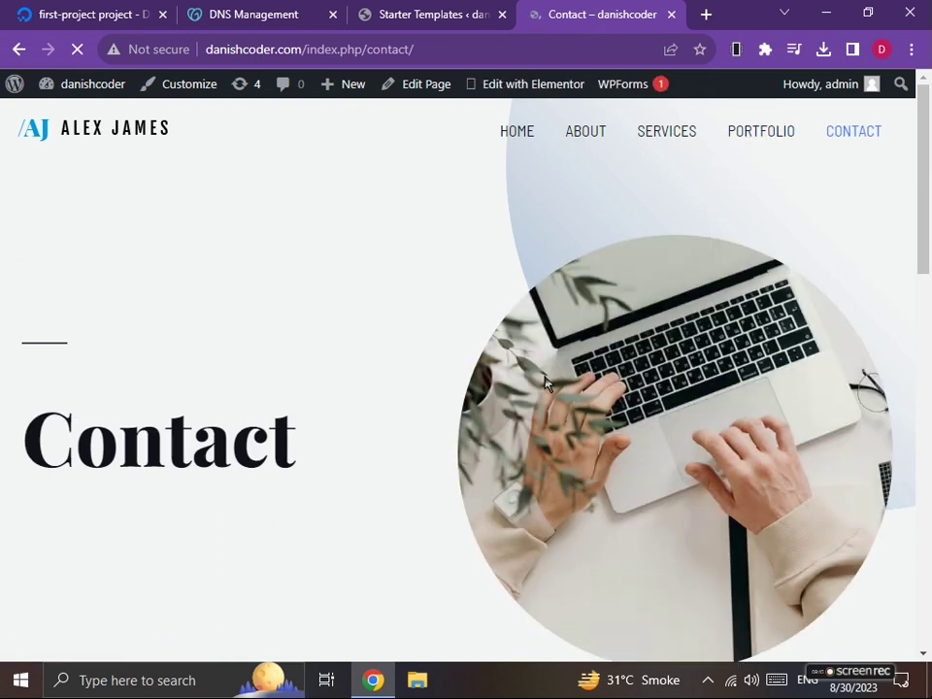
# Return to the Home page and launch Edit with Elementor from the admin bar.
pyautogui.scroll(-12, 545, 383)
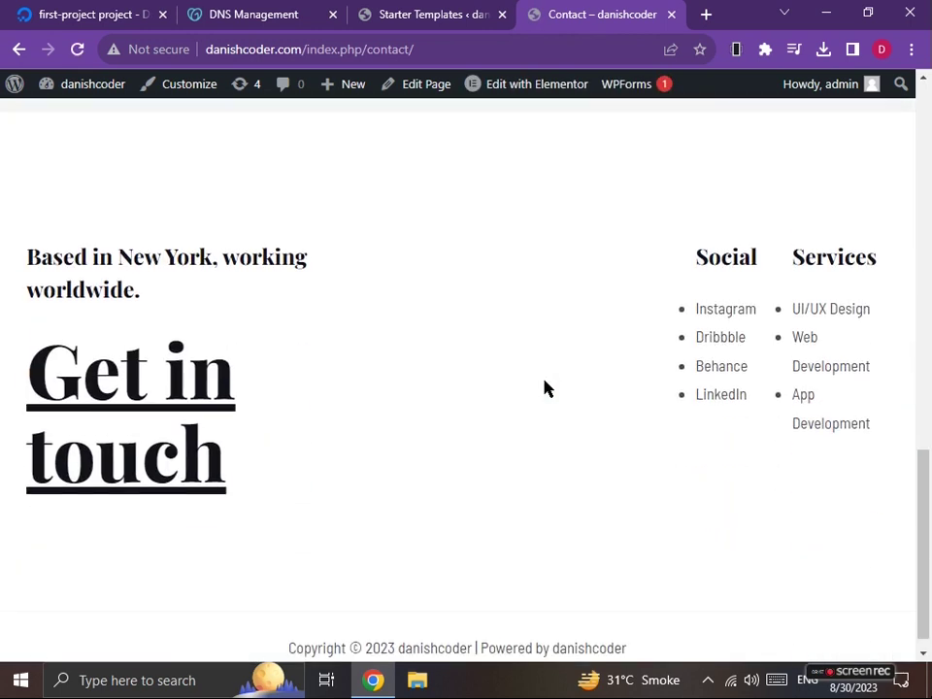
pyautogui.scroll(15, 545, 388)
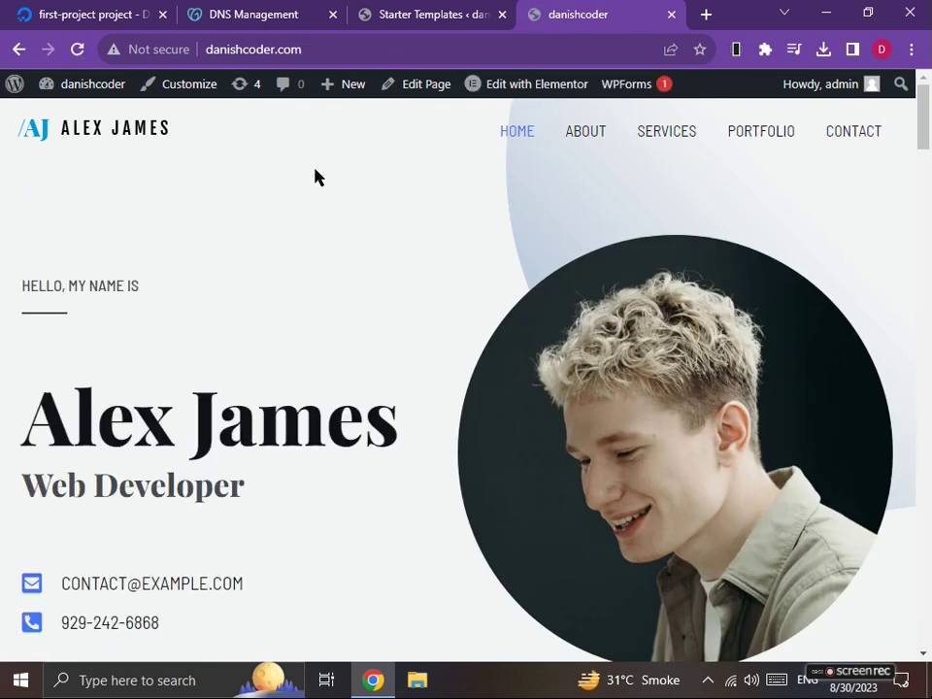
pyautogui.moveTo(521, 83)
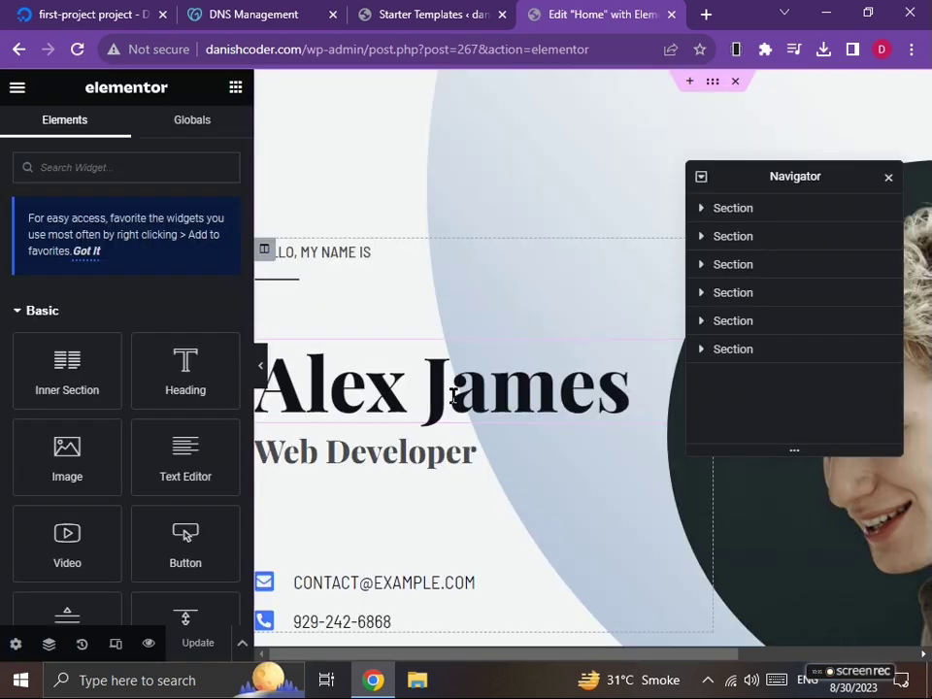
# Replace the hero heading's placeholder name with the site owner's full name.
pyautogui.click(489, 388)
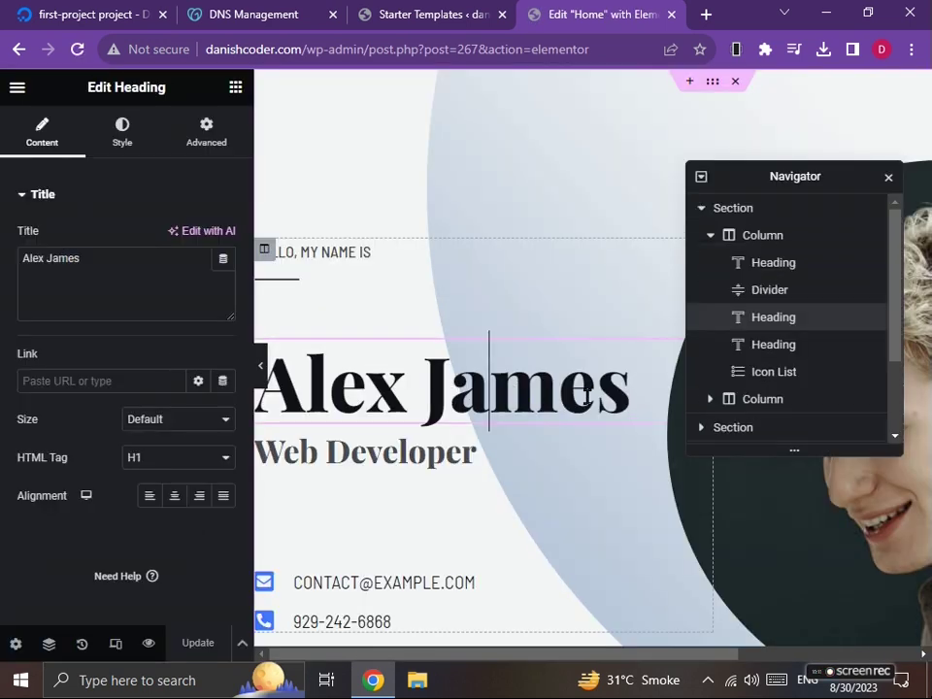
pyautogui.press('BackSpace')
pyautogui.press('BackSpace')
pyautogui.press('BackSpace')
pyautogui.press('BackSpace')
pyautogui.press('BackSpace')
pyautogui.press('BackSpace')
pyautogui.press('BackSpace')
pyautogui.press('BackSpace')
pyautogui.press('BackSpace')
pyautogui.press('BackSpace')
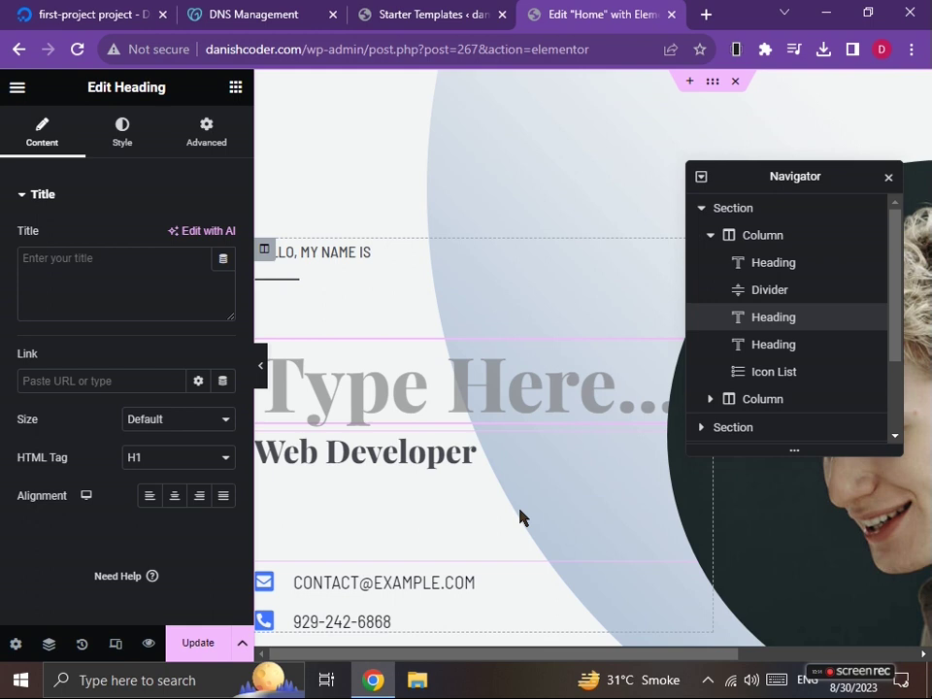
pyautogui.write('Danish Naeem')
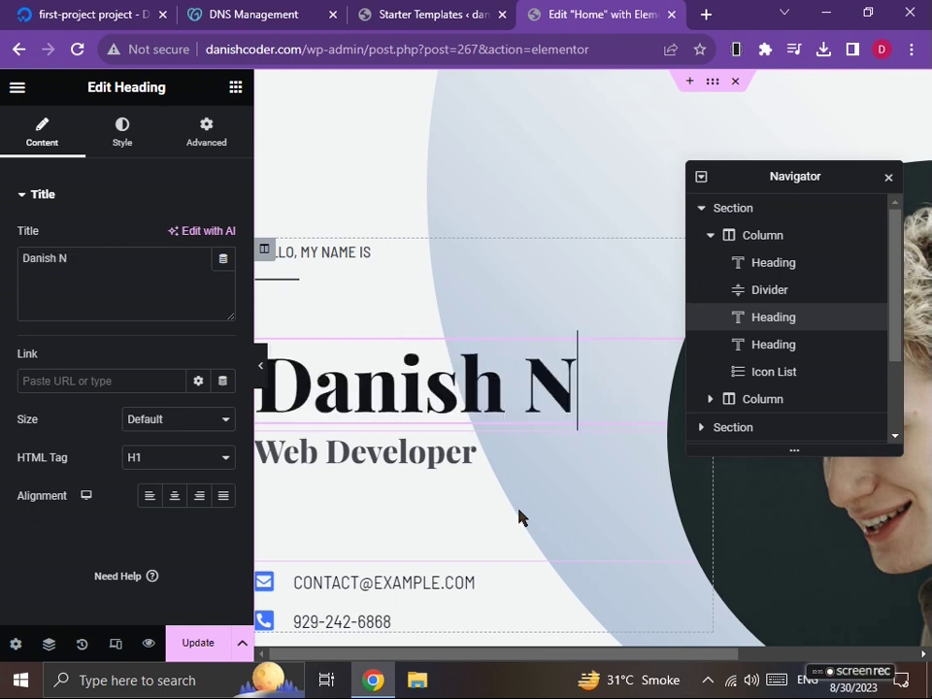
pyautogui.click(500, 508)
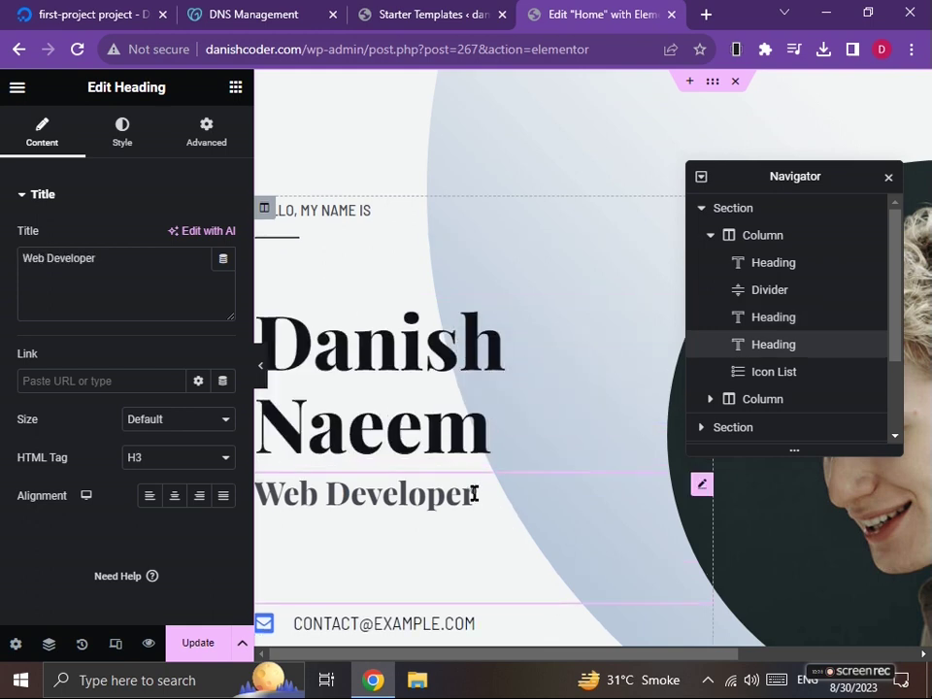
pyautogui.scroll(-2, 475, 493)
pyautogui.click(475, 442)
pyautogui.moveTo(480, 443)
pyautogui.mouseDown()
pyautogui.moveTo(475, 452)
pyautogui.moveTo(469, 437)
pyautogui.mouseUp()
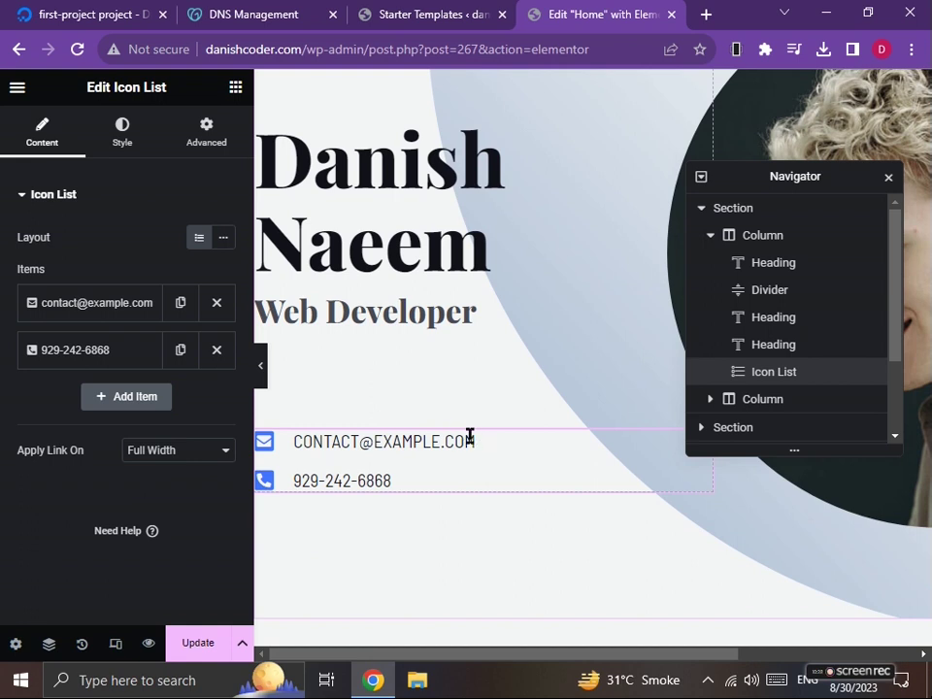
pyautogui.press('BackSpace')
pyautogui.press('BackSpace')
pyautogui.press('BackSpace')
pyautogui.press('BackSpace')
pyautogui.press('BackSpace')
pyautogui.press('BackSpace')
pyautogui.press('BackSpace')
pyautogui.press('BackSpace')
pyautogui.press('BackSpace')
pyautogui.press('BackSpace')
pyautogui.press('BackSpace')
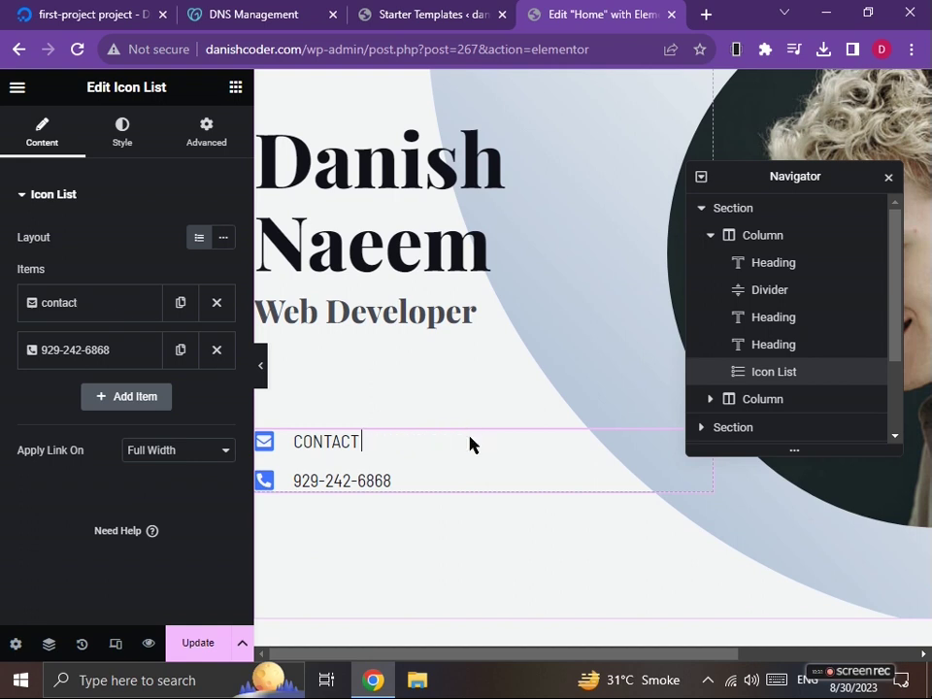
pyautogui.write('@danishcoder.com')
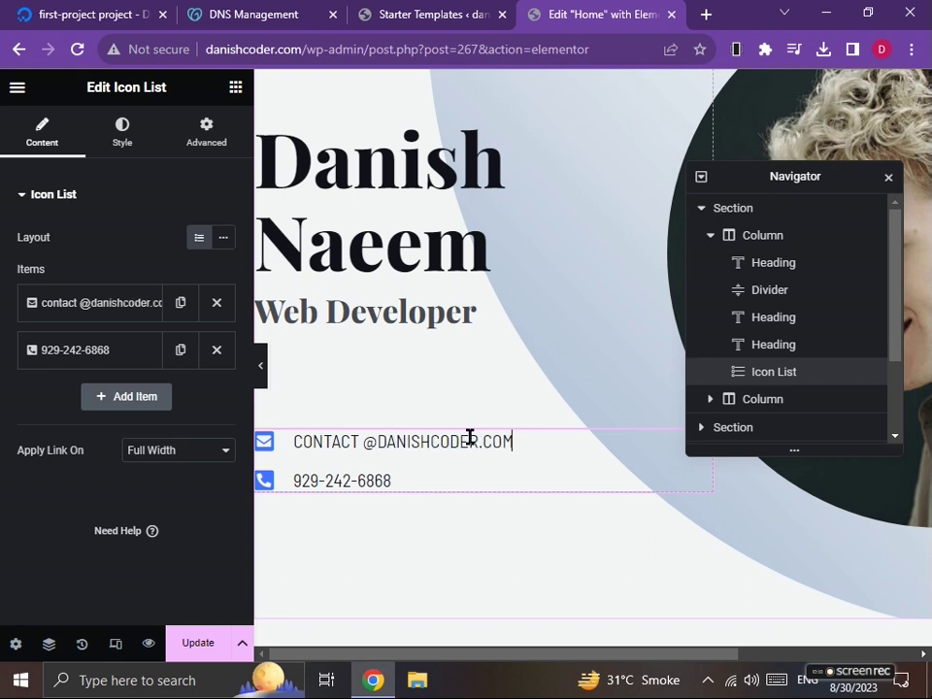
pyautogui.click(917, 177)
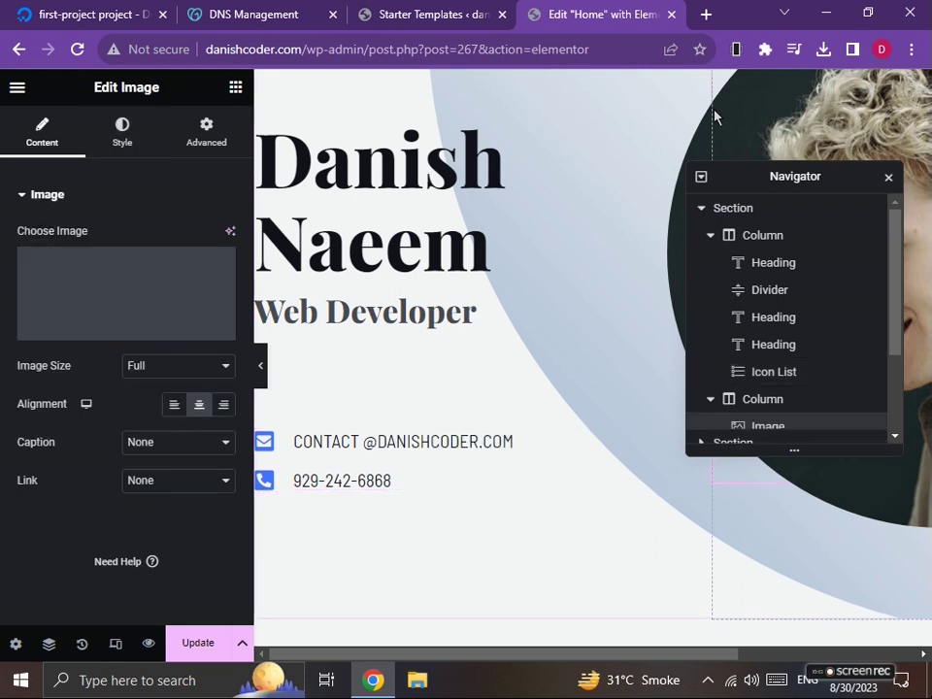
pyautogui.click(524, 318)
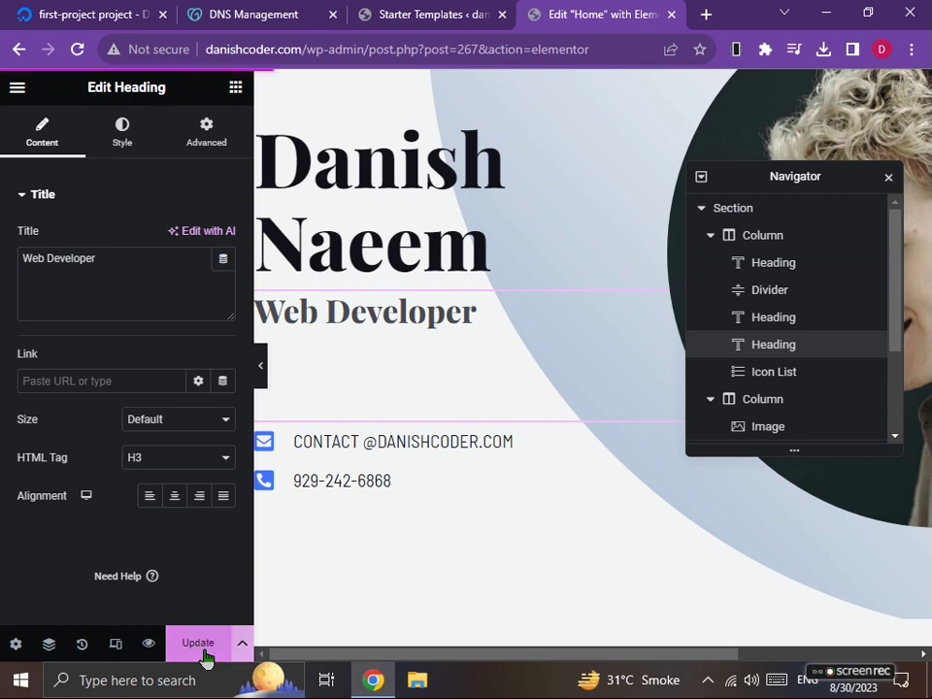
pyautogui.hotkey('ctrl', 't')
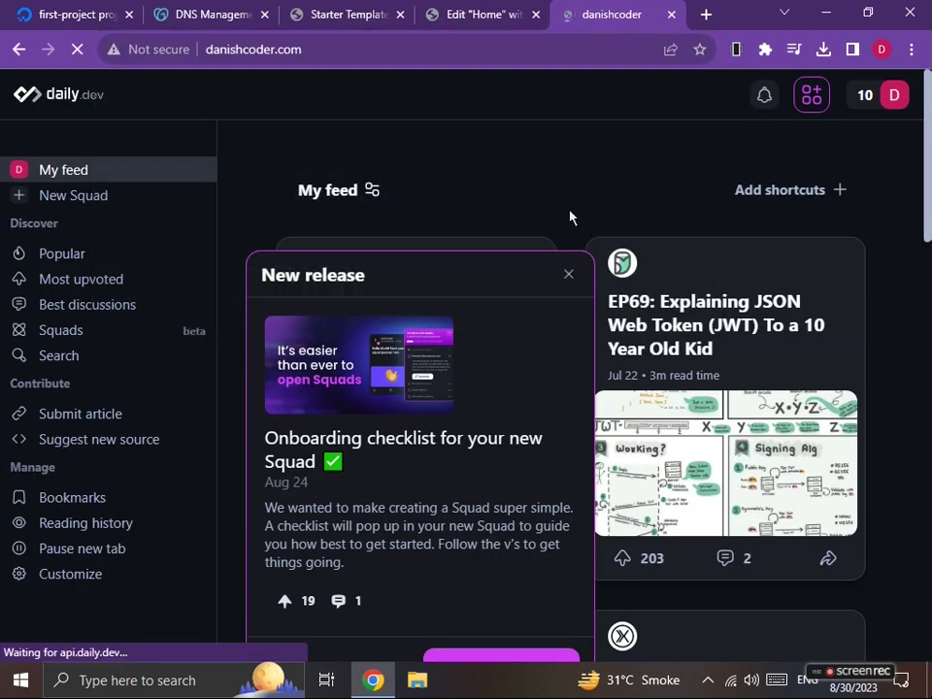
# Scroll the live home page to confirm the new hero name and contact e-mail.
pyautogui.scroll(-3, 331, 292)
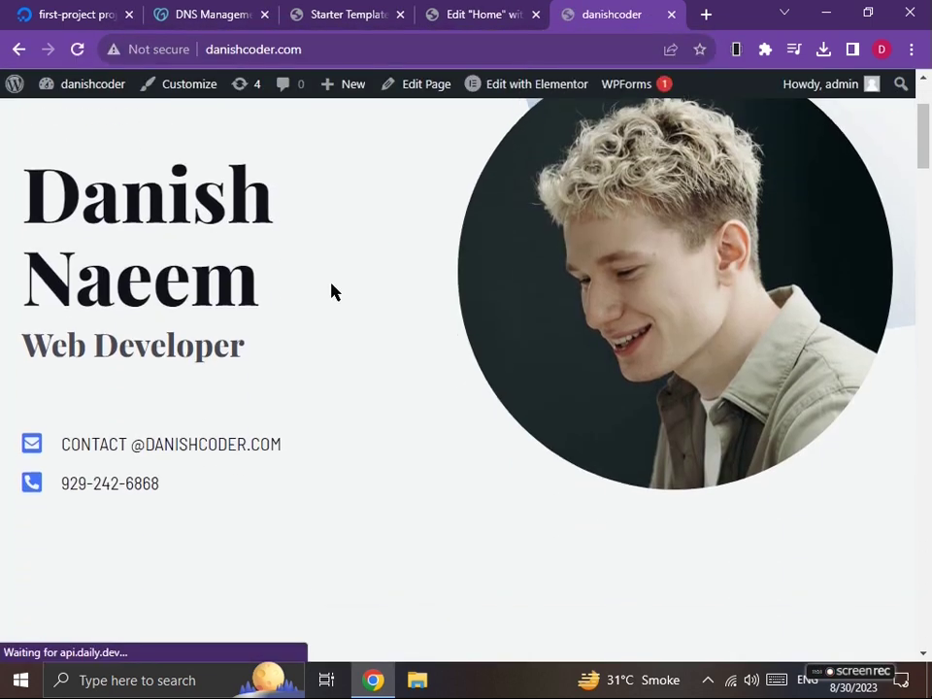
pyautogui.scroll(-10, 434, 250)
pyautogui.scroll(-10, 434, 250)
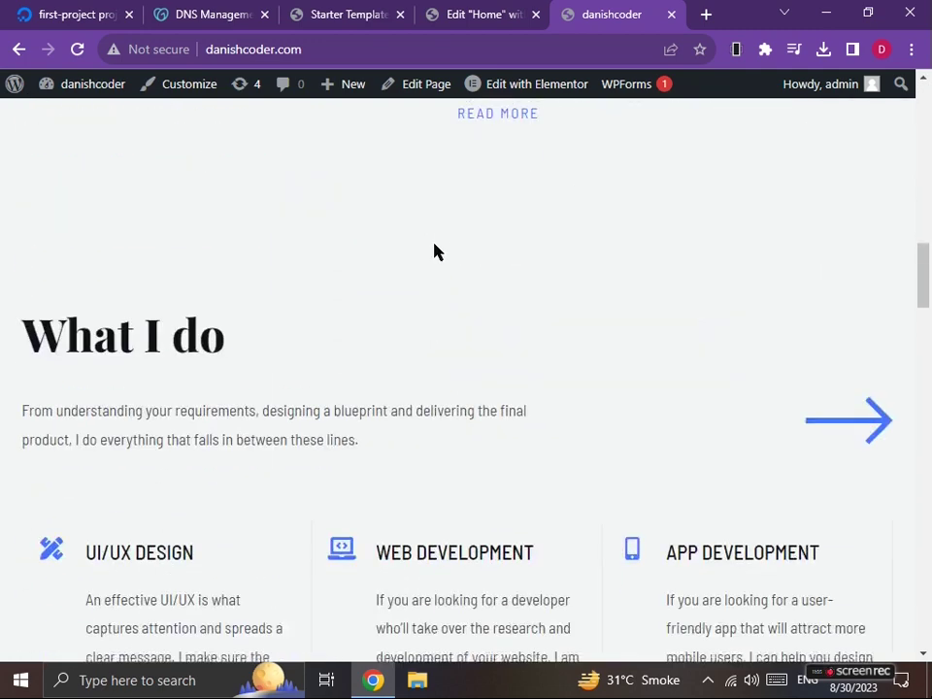
pyautogui.scroll(14, 434, 251)
pyautogui.scroll(5, 434, 250)
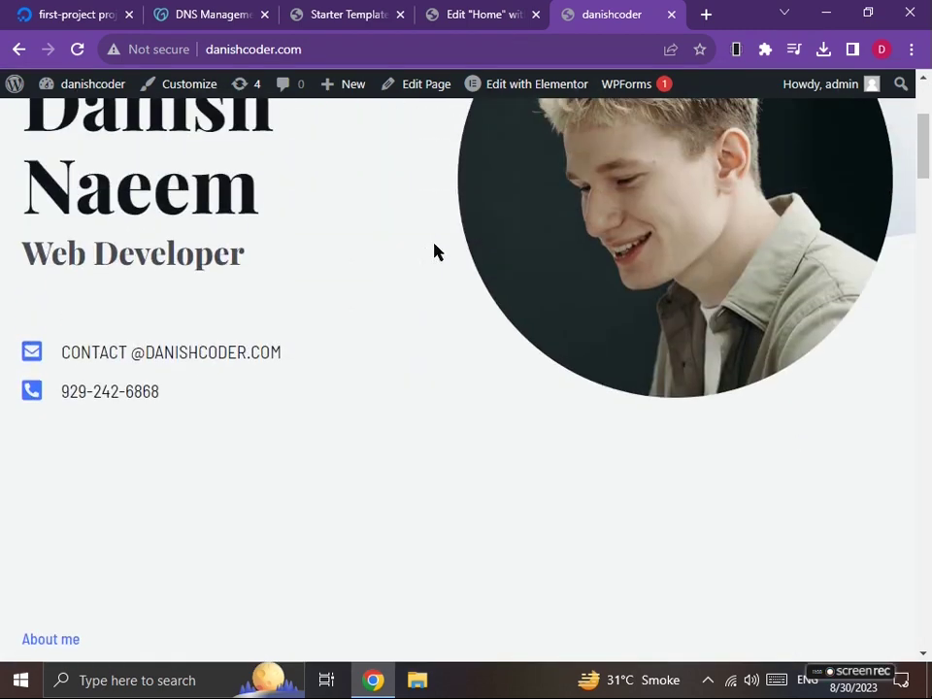